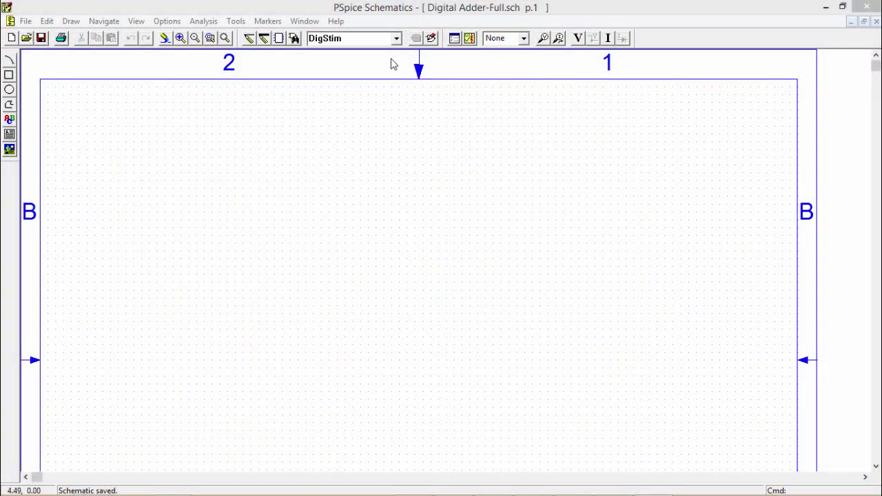
Step: Place three DigStim sources in a horizontal row near the sheet's upper-left corner, rotated so their outputs point down
click(396, 39)
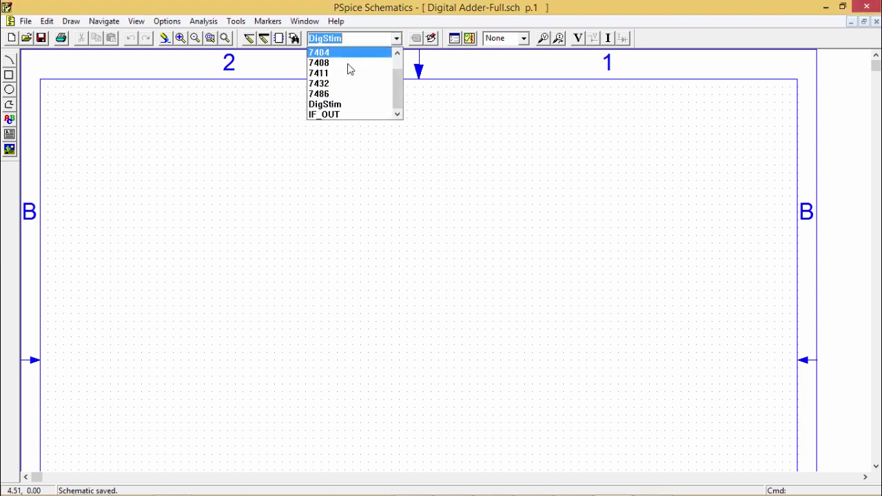
click(333, 107)
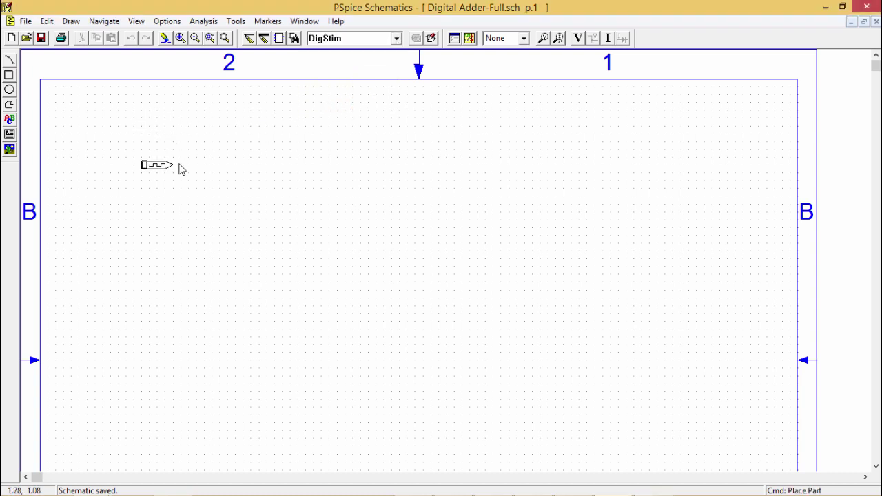
key(ctrl+r)
key(ctrl+r)
key(ctrl+r)
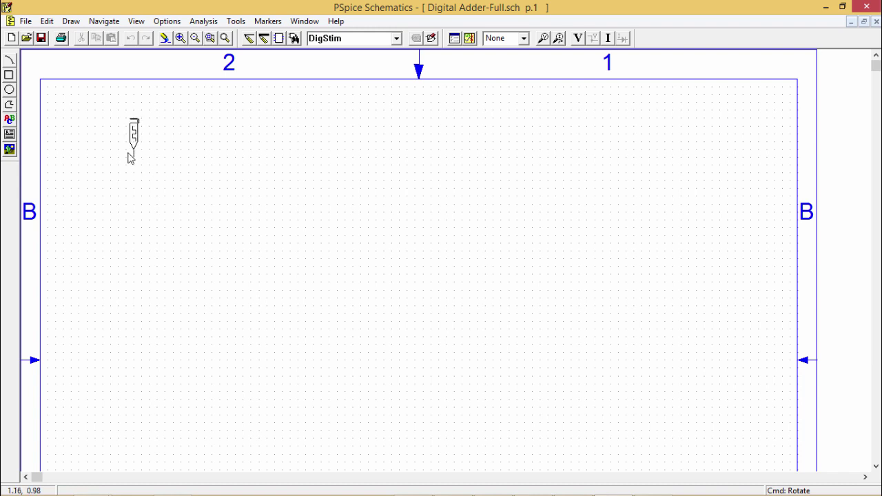
click(130, 147)
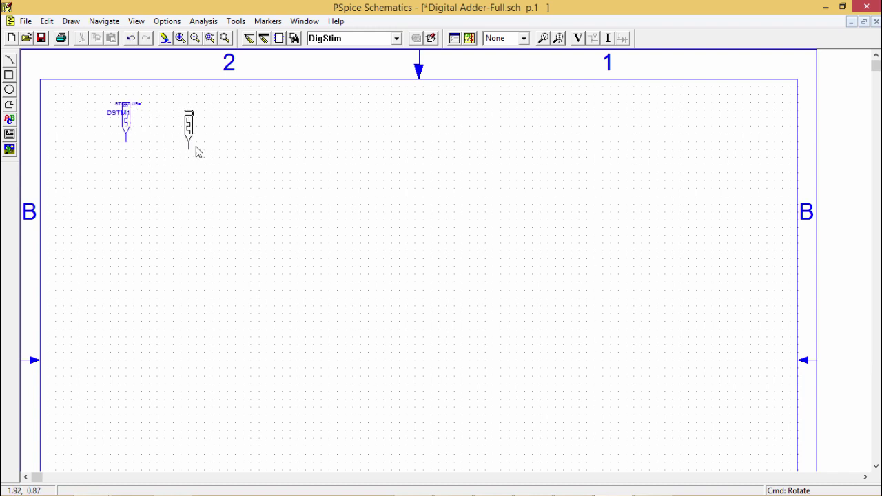
click(199, 147)
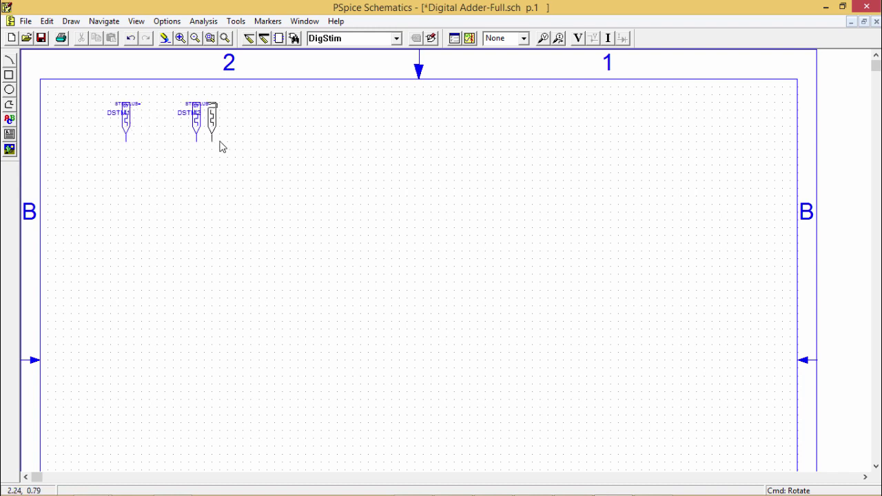
click(269, 146)
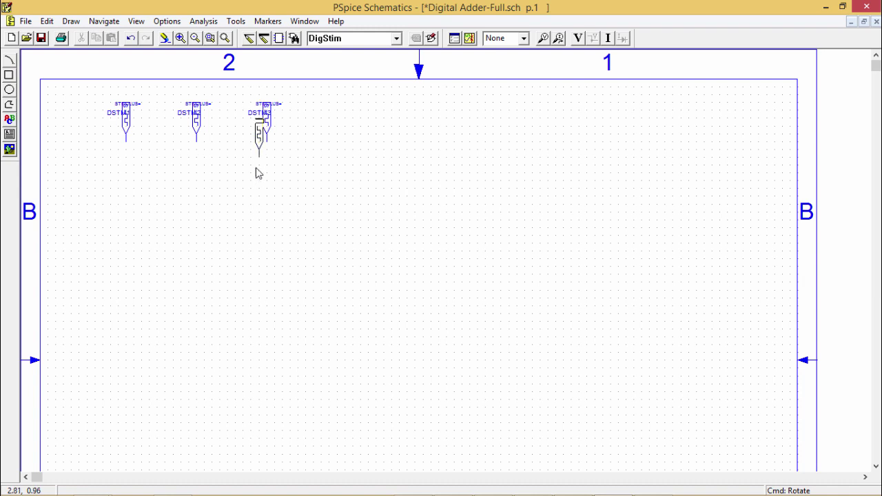
right_click(254, 176)
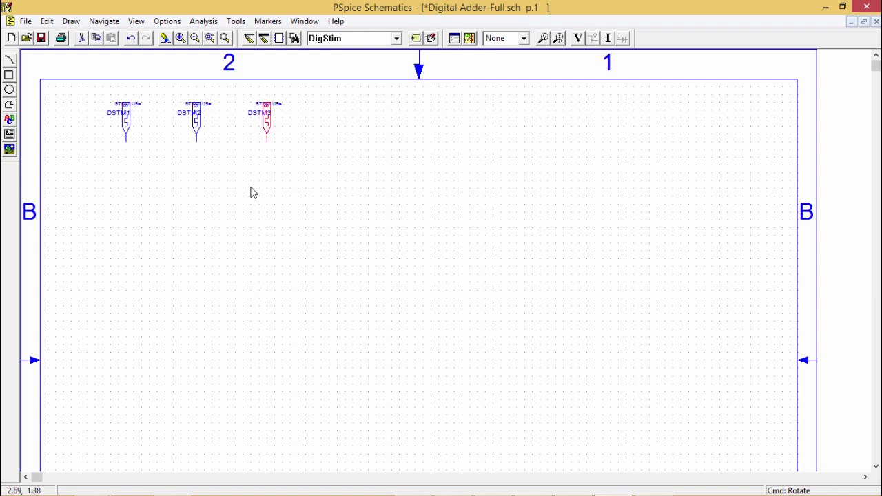
click(251, 192)
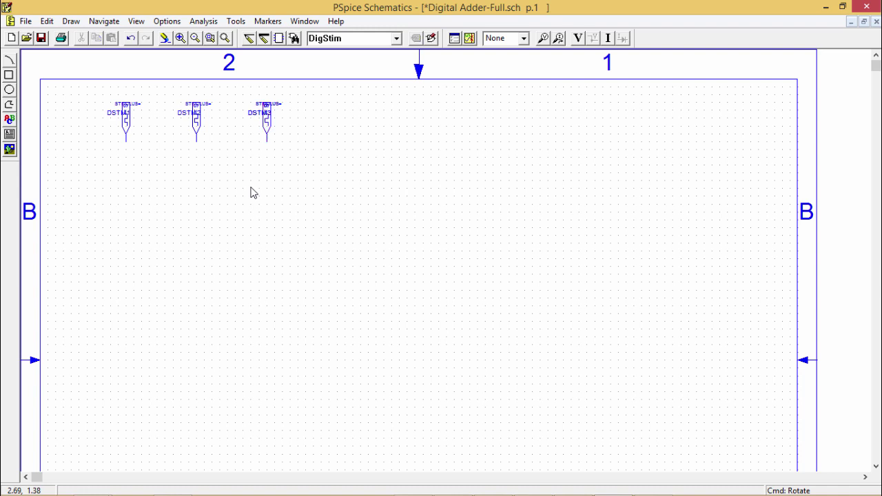
Step: Set the STIMULUS attribute of the three DigStim sources to X, Y and Z, in order from the leftmost source
double_click(124, 108)
text(X)
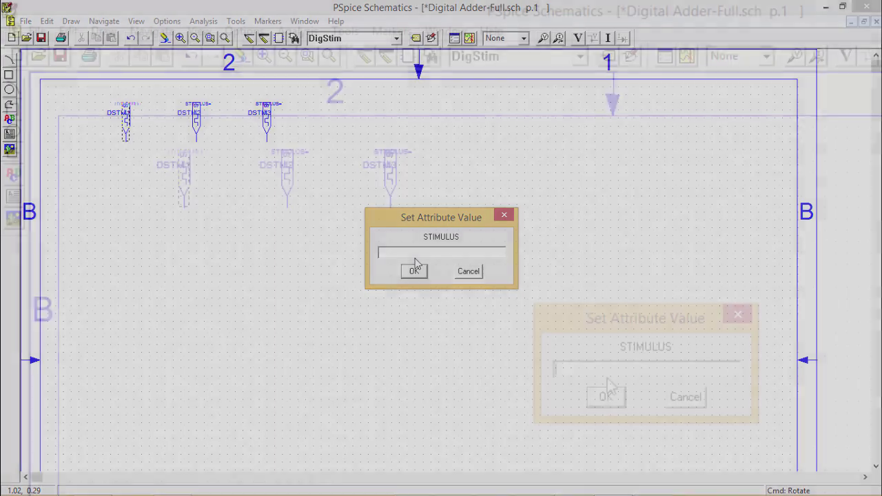
click(421, 270)
click(210, 111)
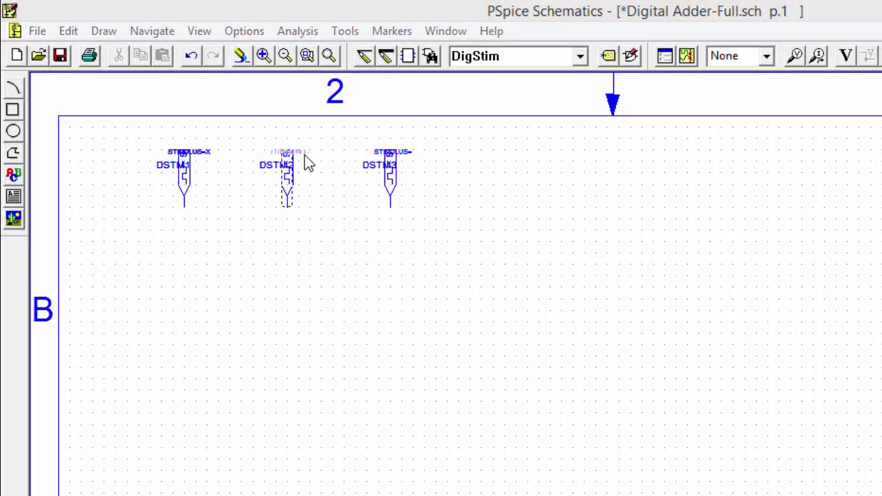
double_click(308, 163)
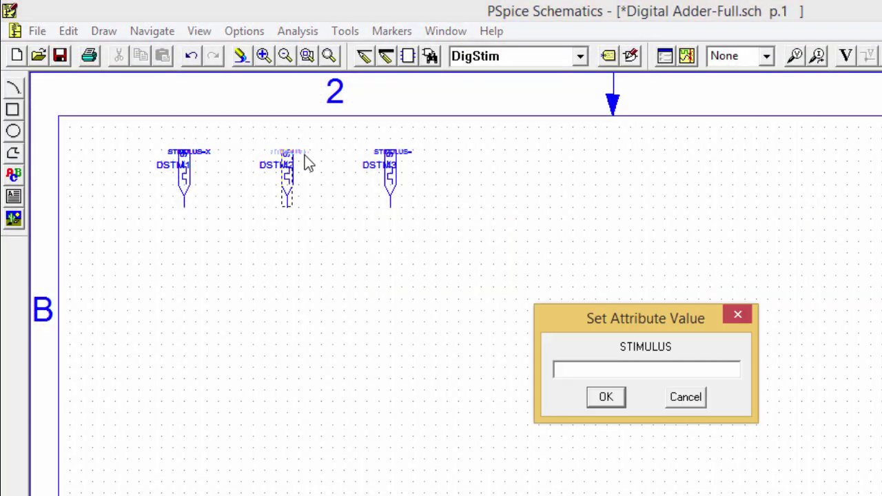
click(608, 398)
double_click(403, 156)
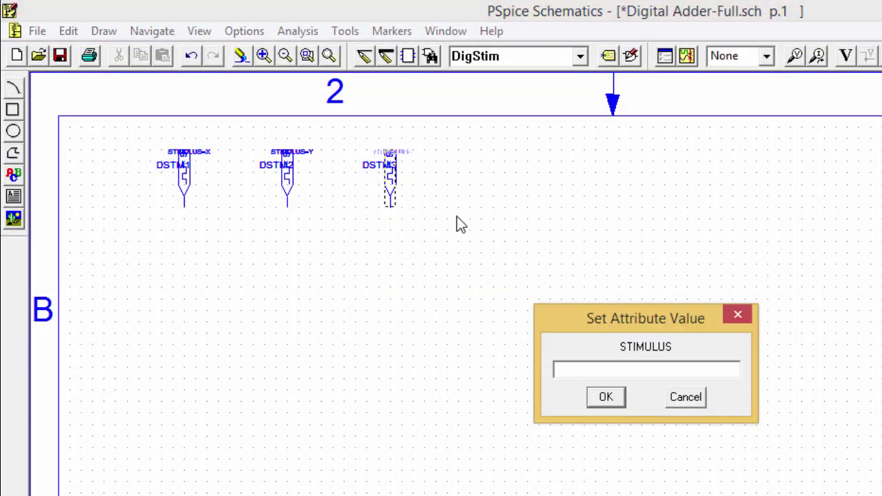
text(Z)
click(609, 399)
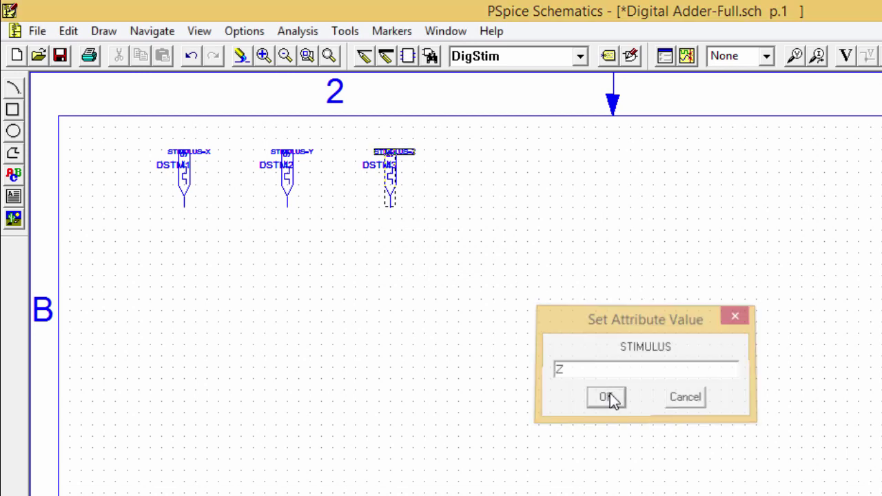
Step: Move the STIMULUS labels of the three sources slightly upward so they sit clear above their symbols
click(204, 157)
click(204, 156)
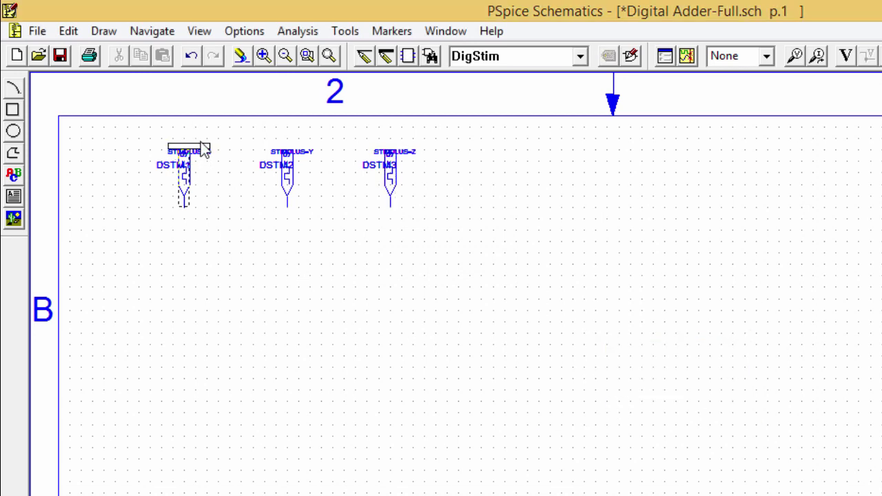
click(299, 158)
click(306, 152)
click(398, 156)
click(404, 151)
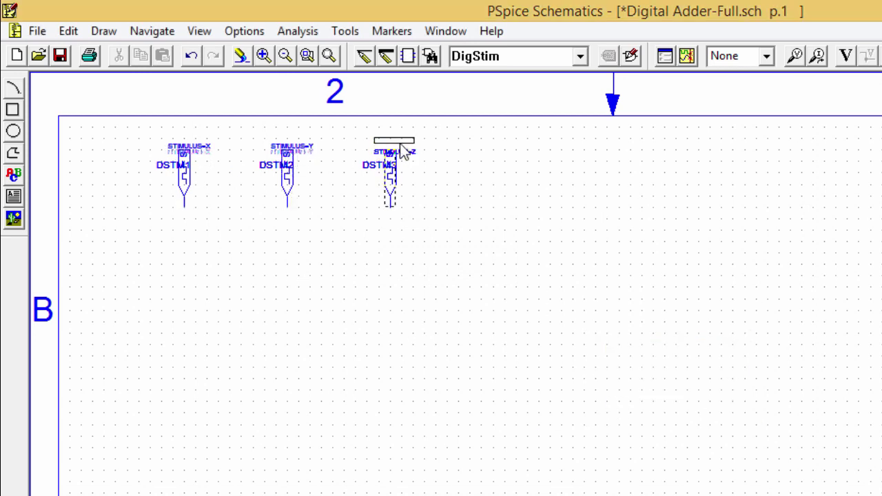
Step: Rename the reference designators of the X, Y and Z stimulus sources to DSTM-X, DSTM-Y and DSTM-Z
double_click(170, 165)
click(696, 319)
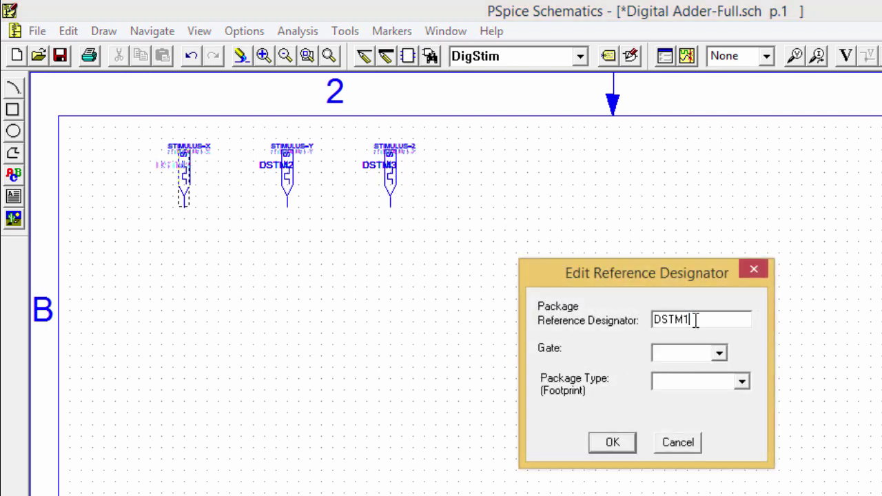
click(615, 448)
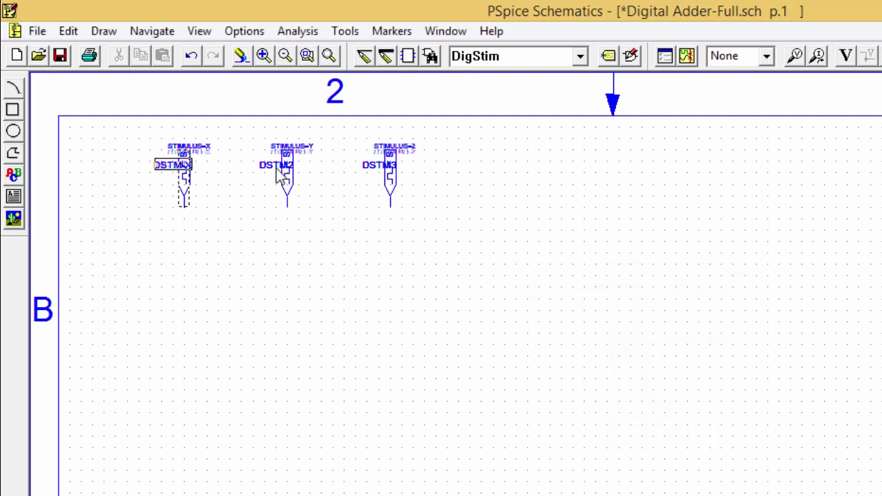
double_click(276, 165)
click(710, 322)
key(BackSpace)
text(Y)
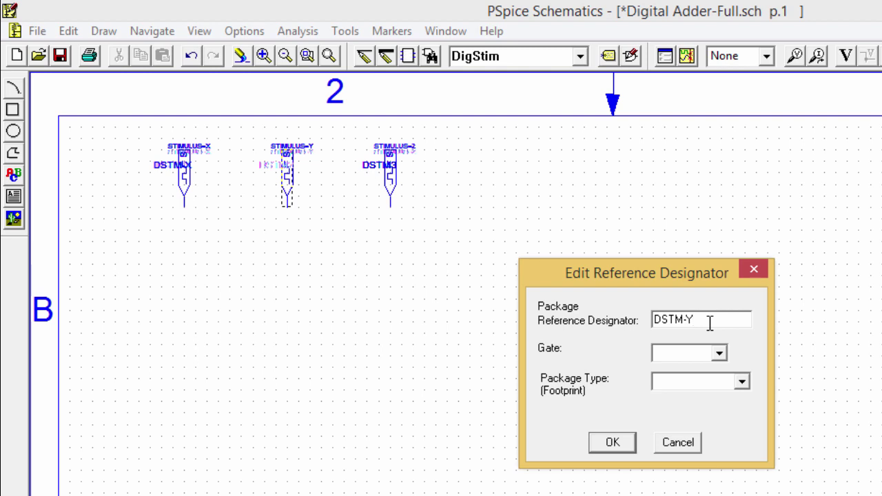
click(613, 442)
double_click(378, 165)
click(699, 320)
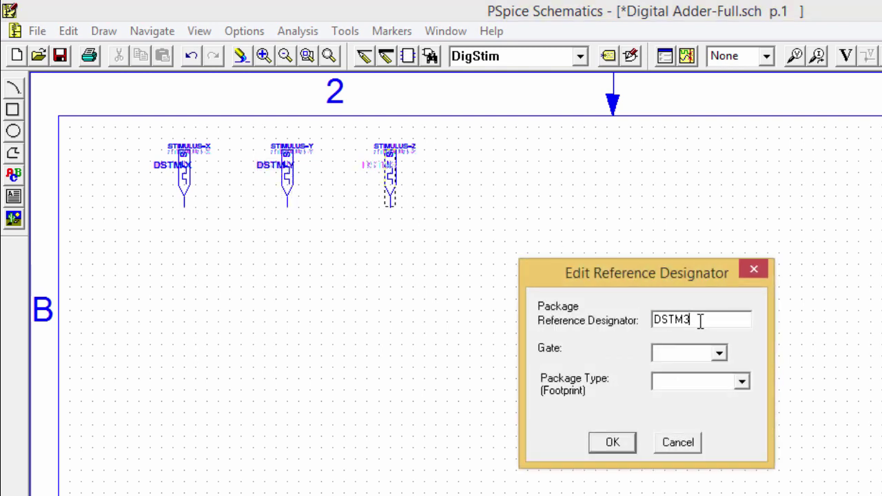
click(613, 442)
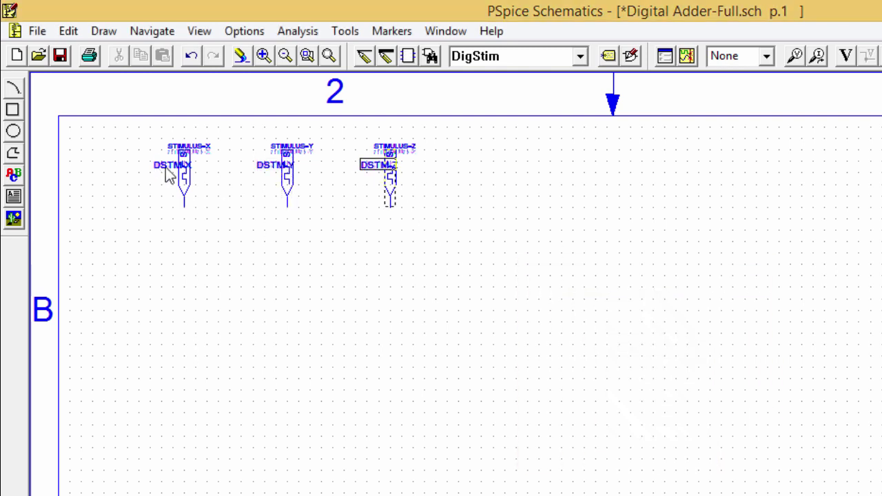
Step: Move the DSTM-X, DSTM-Y and DSTM-Z labels to the left so they no longer overlap their source symbols
click(154, 168)
click(269, 168)
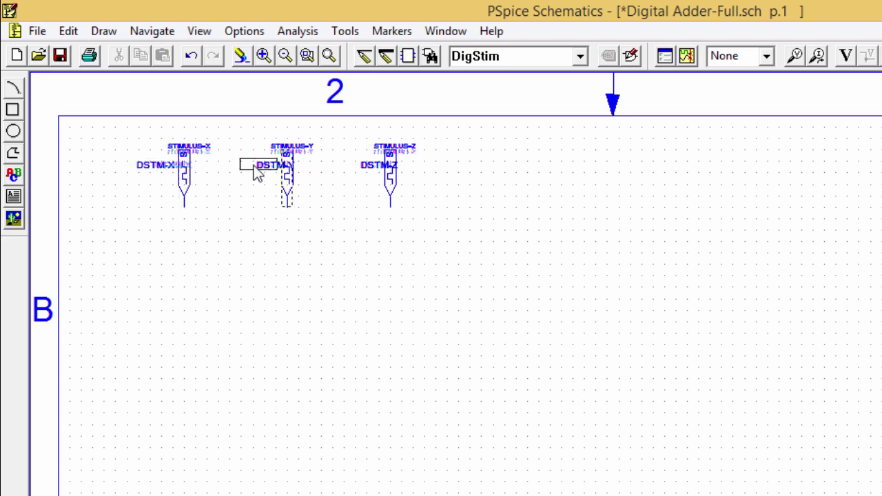
click(361, 167)
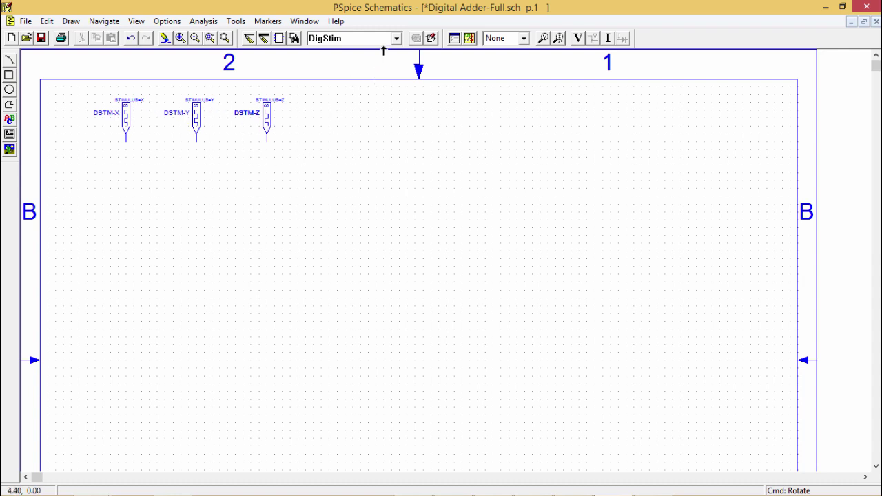
Step: Place two 7486 XOR gates to the right of the stimulus sources, the second one farther right and slightly lower
click(397, 39)
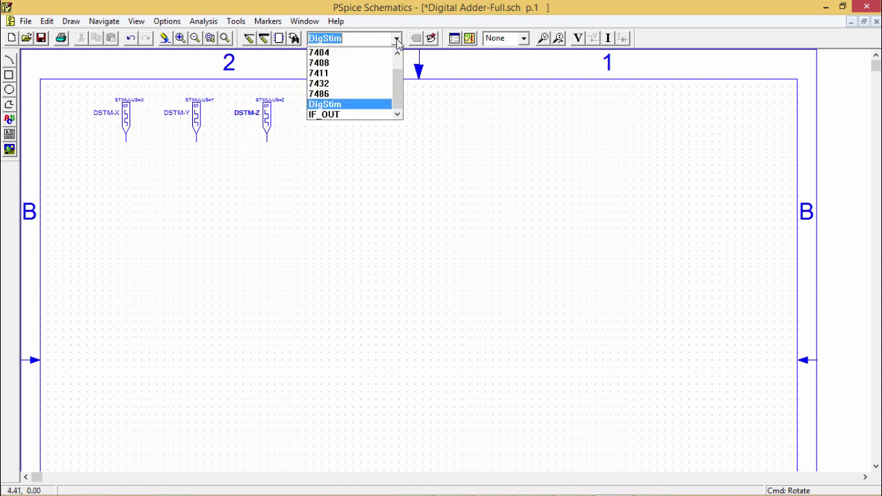
click(346, 94)
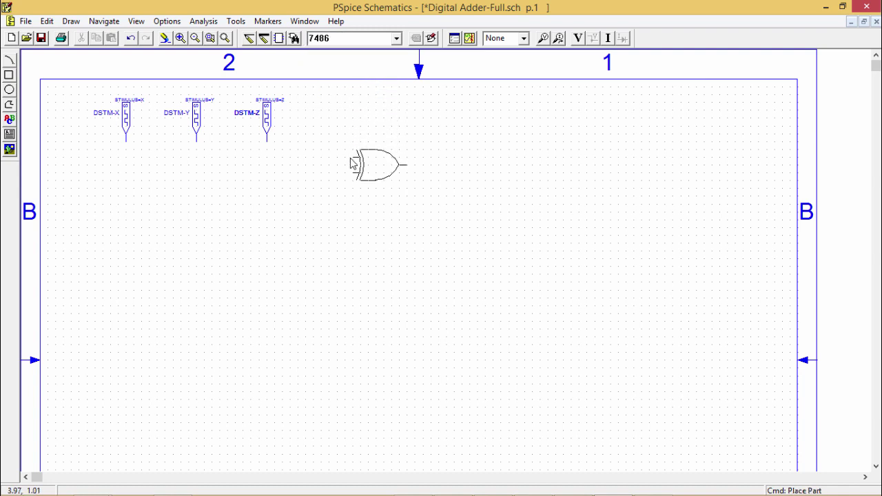
click(351, 163)
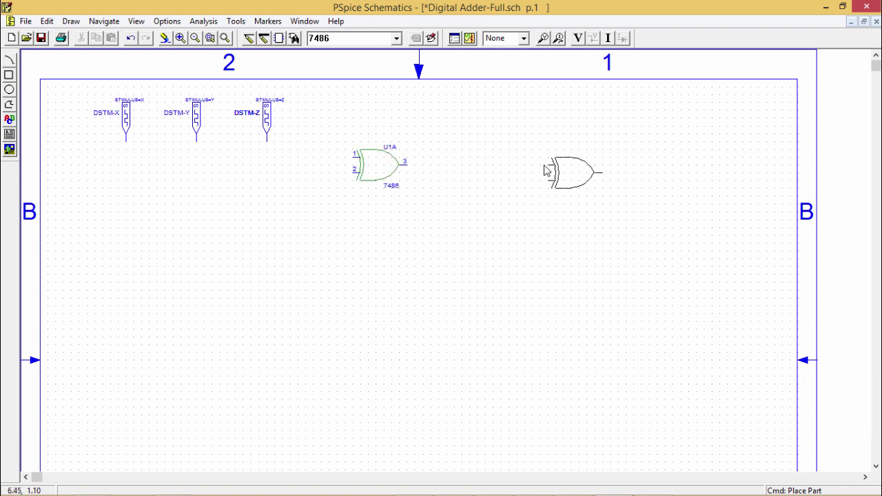
click(513, 171)
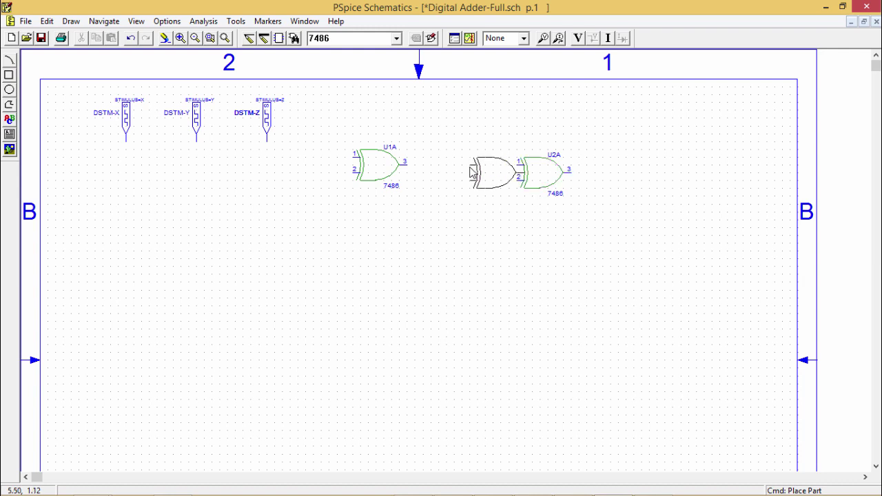
right_click(471, 172)
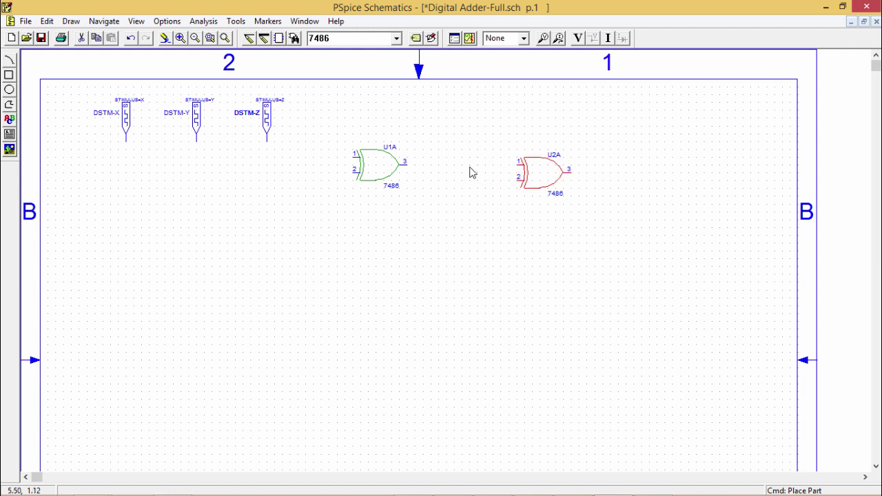
Step: Place two 7408 AND gates, one directly below the first XOR gate and one well below the second XOR gate
click(398, 39)
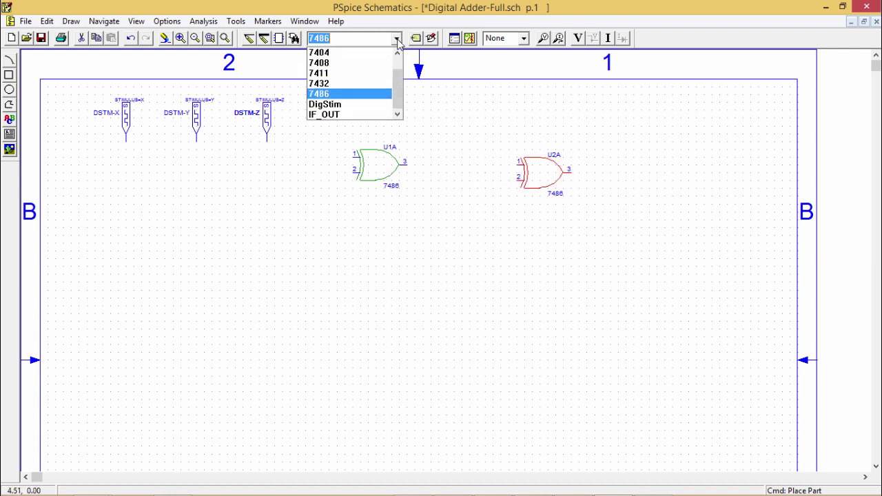
click(324, 60)
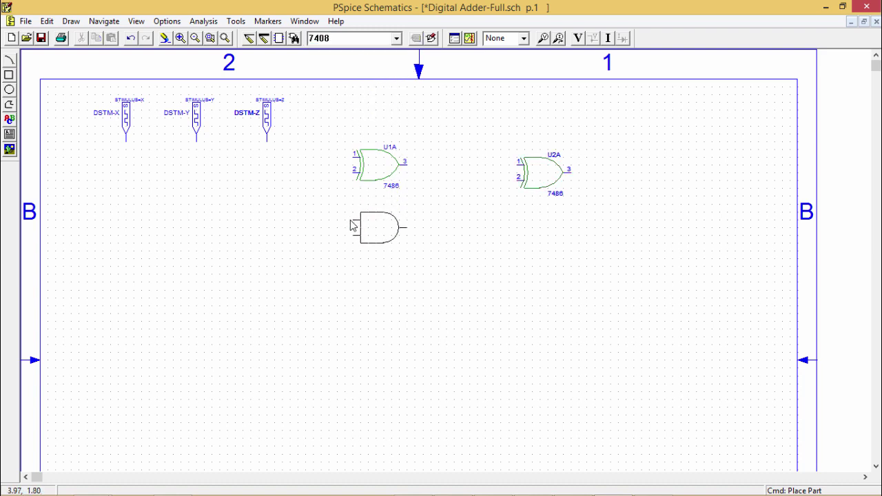
click(352, 226)
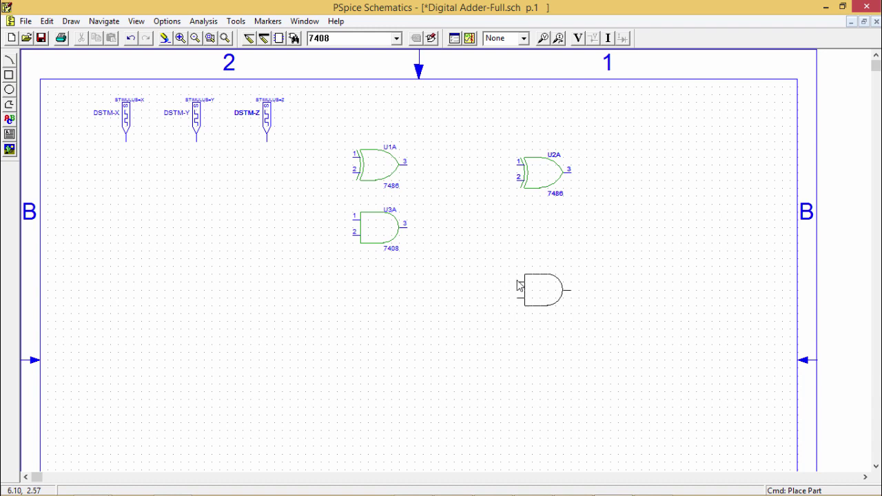
click(520, 286)
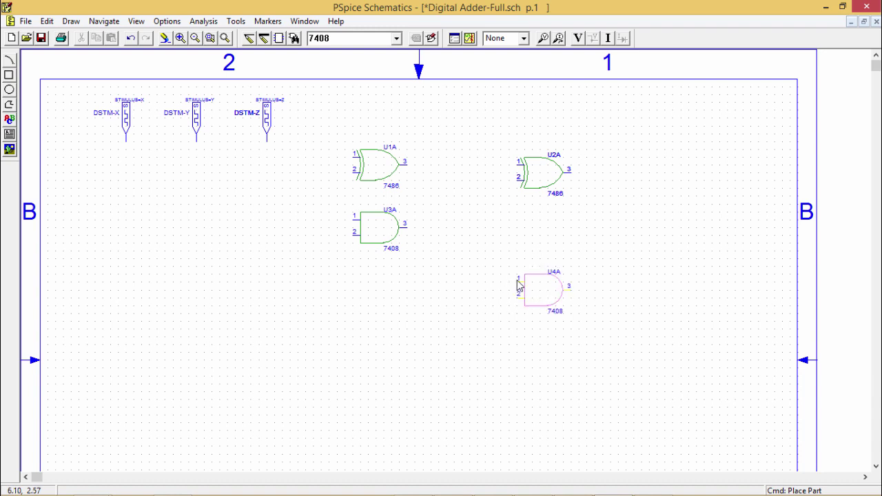
right_click(470, 246)
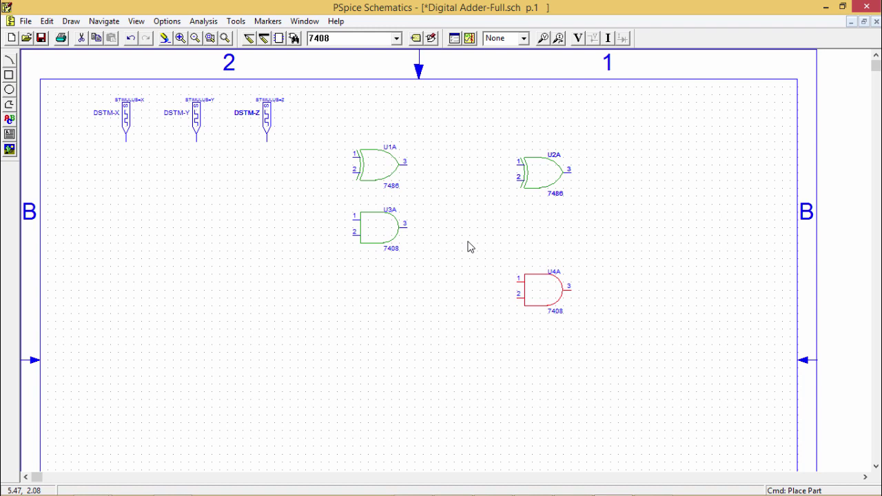
Step: Place a 7432 OR gate to the right of the second XOR and AND gates, vertically between them
click(398, 38)
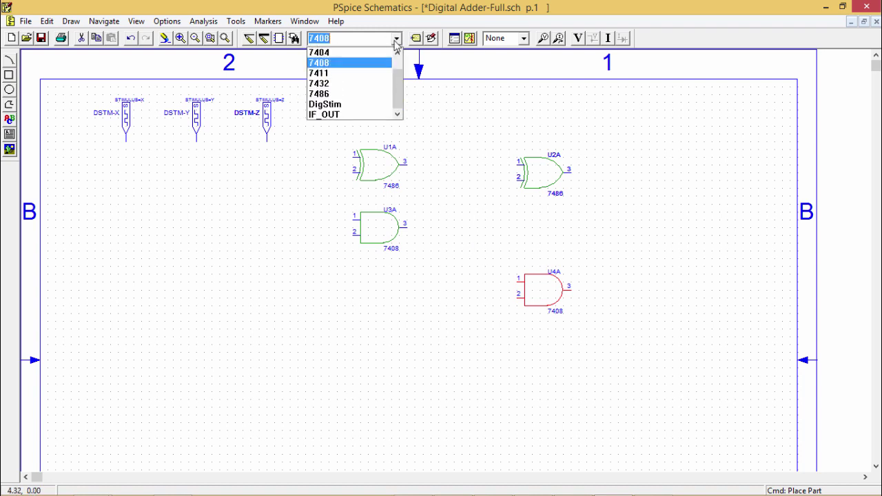
click(347, 83)
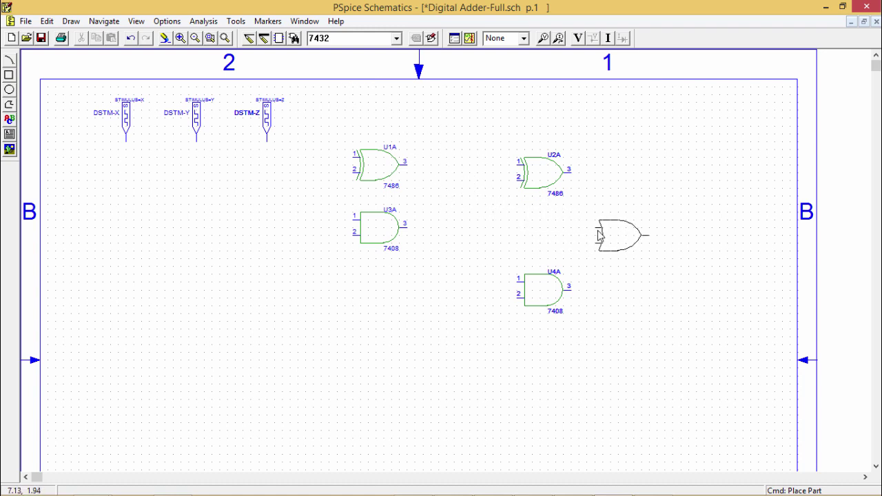
click(620, 235)
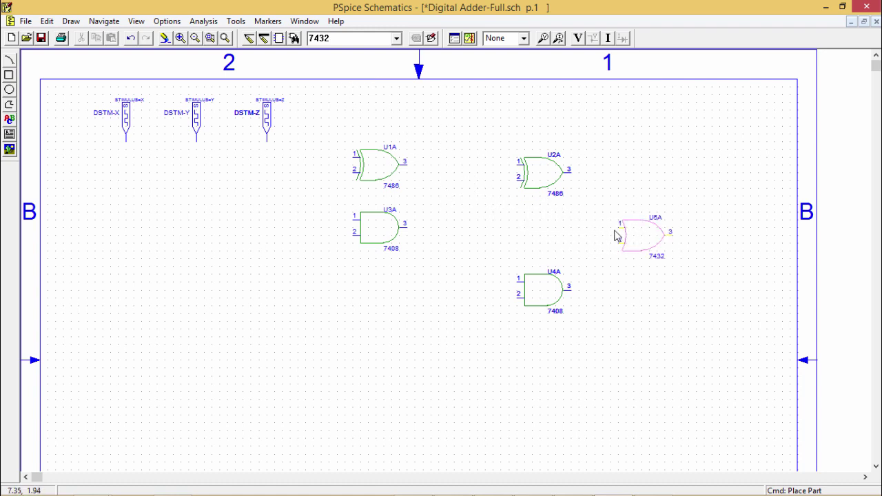
Step: Place two IF_OUT ports at the far right of the gates, one level with OR gate U5A and one level with XOR gate U2A
right_click(569, 223)
click(397, 37)
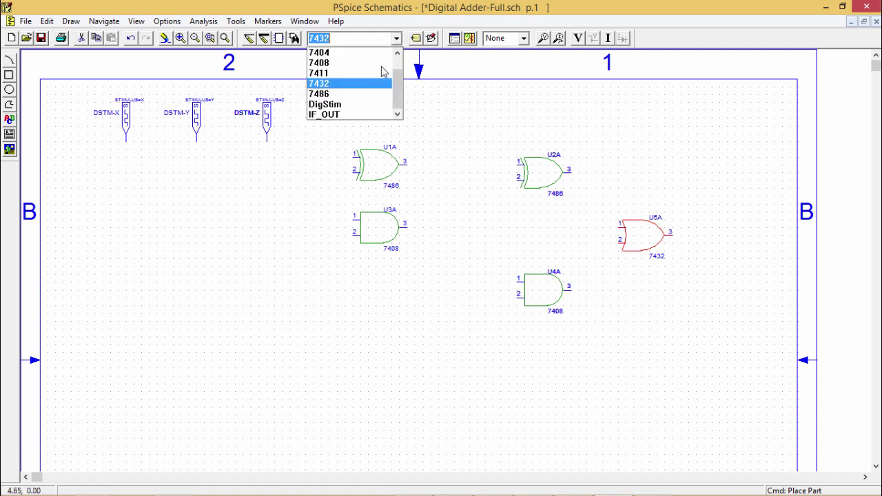
click(349, 116)
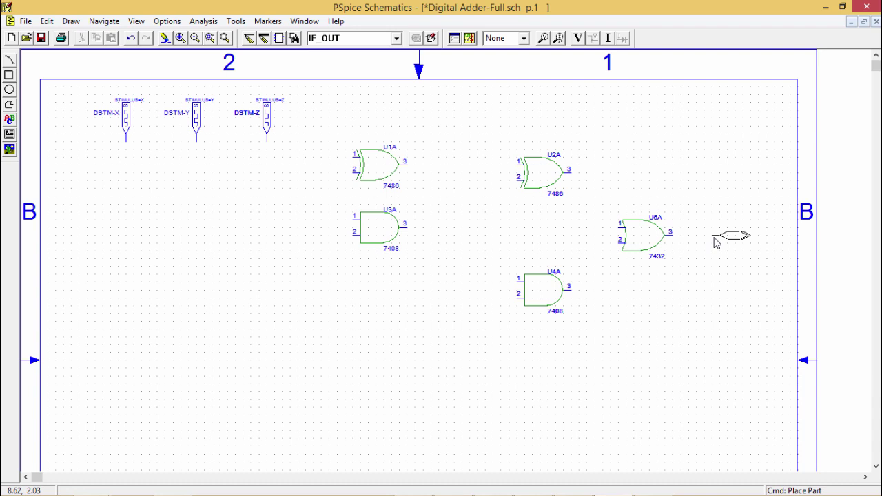
click(714, 237)
click(713, 178)
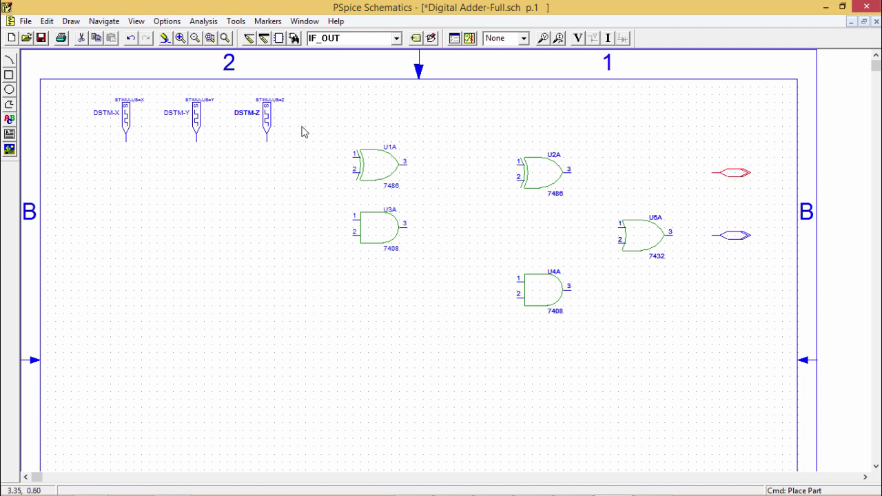
Step: Wire DSTM-Y to input 1 and DSTM-X to input 2 of XOR gate U1A
click(250, 39)
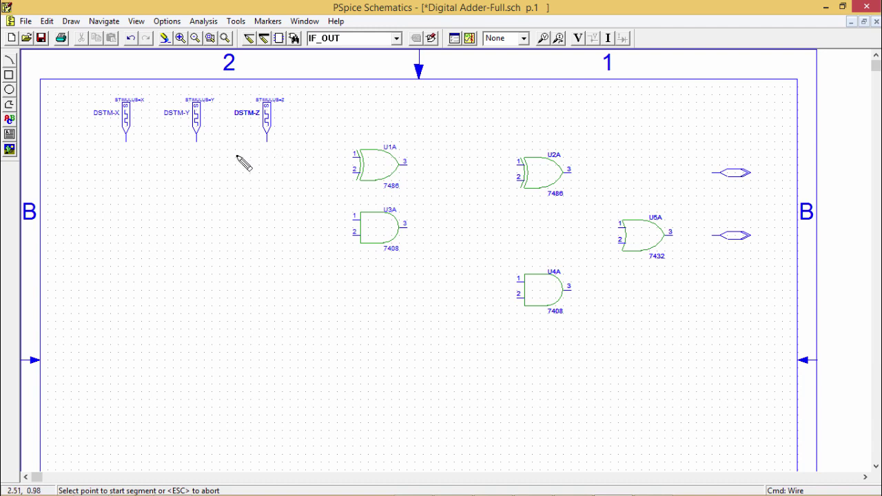
click(197, 142)
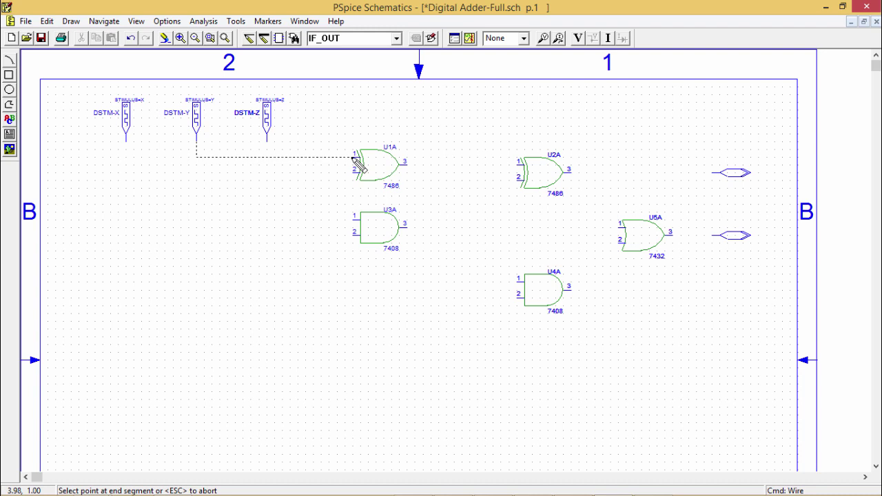
click(353, 157)
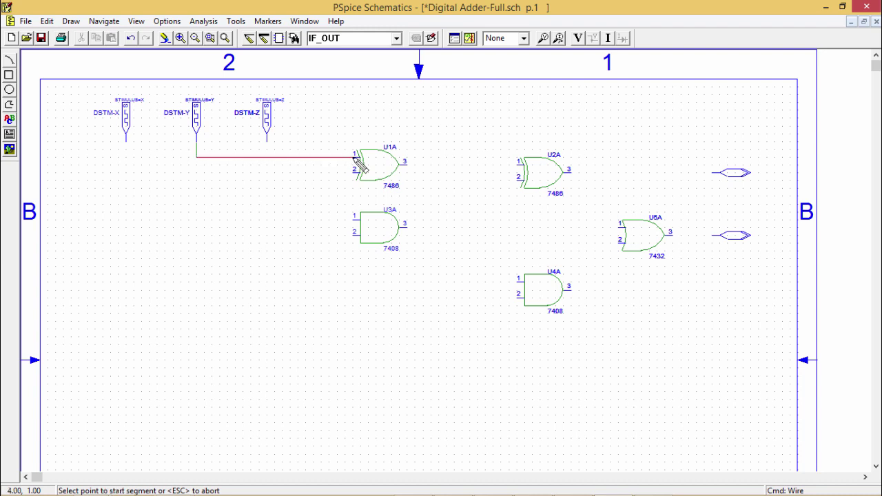
click(126, 144)
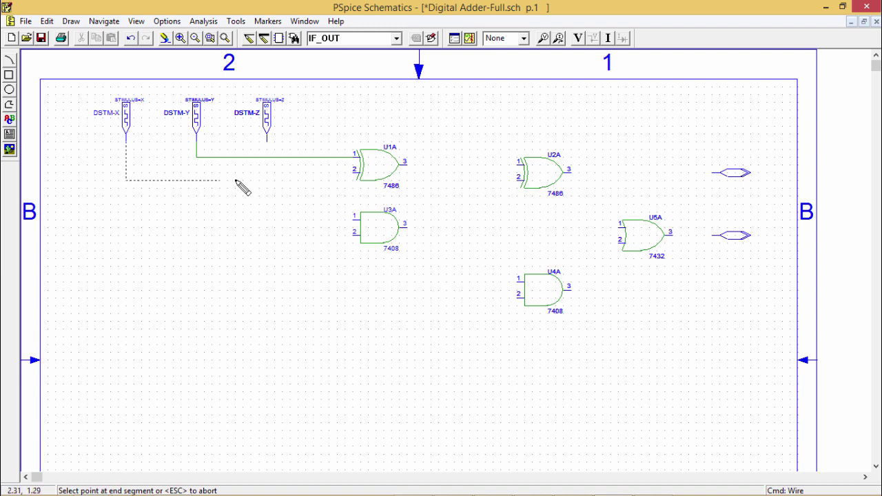
click(354, 172)
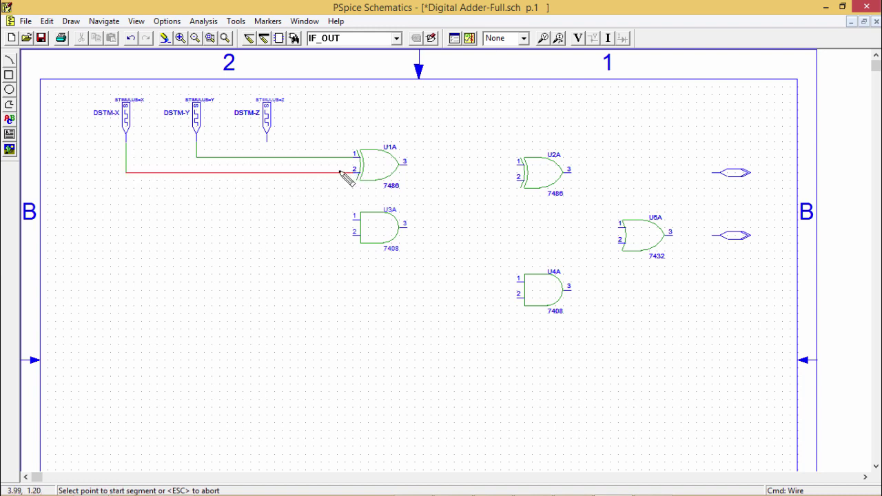
Step: Branch the DSTM-Y wire down to input 1 and the DSTM-X wire down to input 2 of AND gate U3A
click(196, 158)
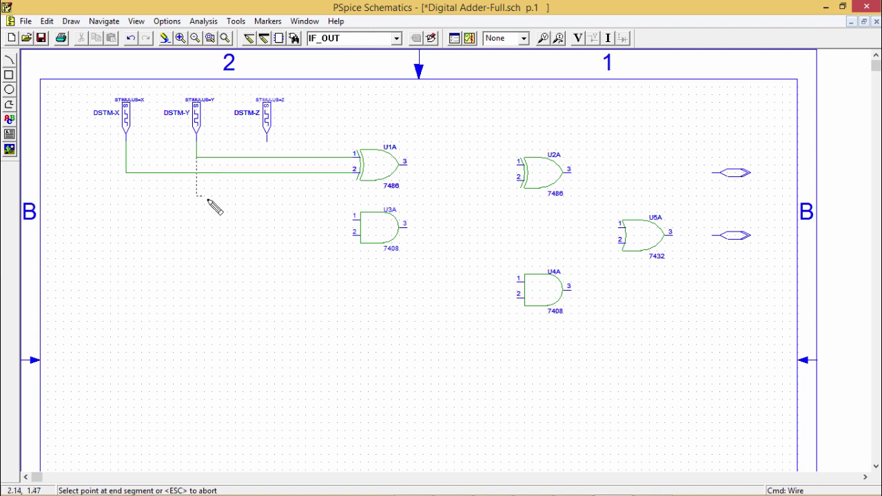
click(355, 220)
click(126, 173)
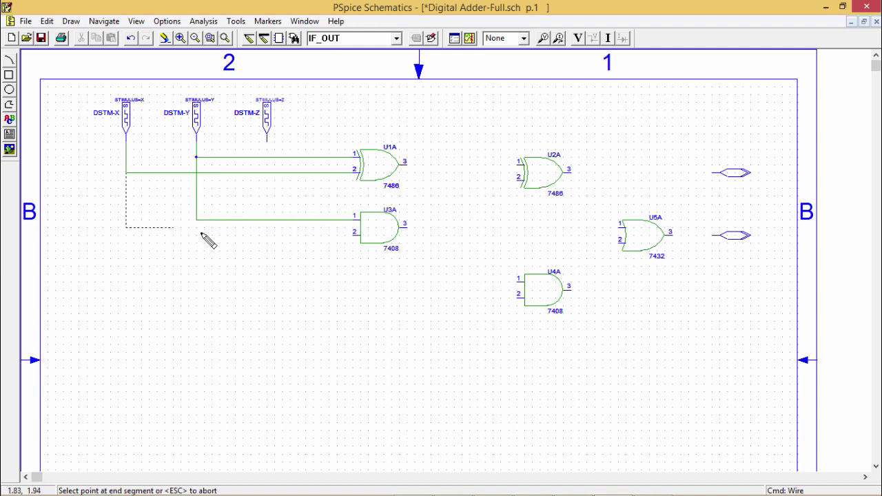
click(354, 235)
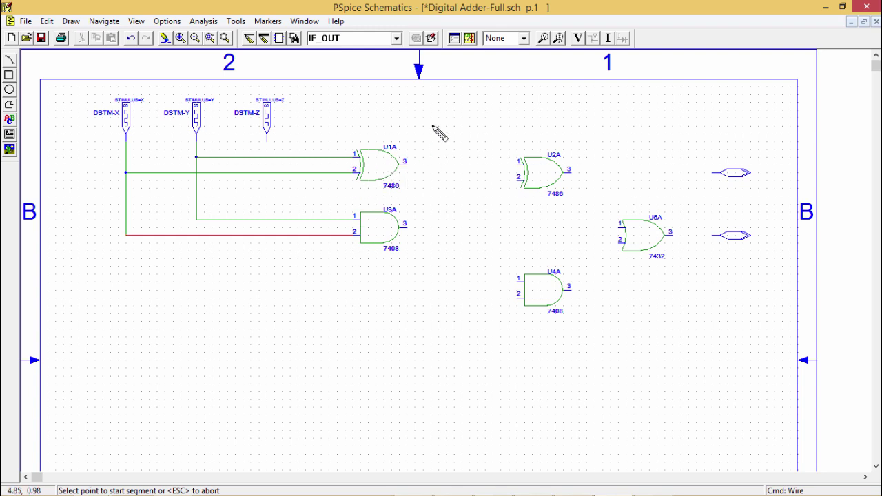
Step: Wire XOR gate U2A with U1A's output on input 1, DSTM-Z on input 2, and its output to the upper IF_OUT port
click(408, 164)
click(520, 164)
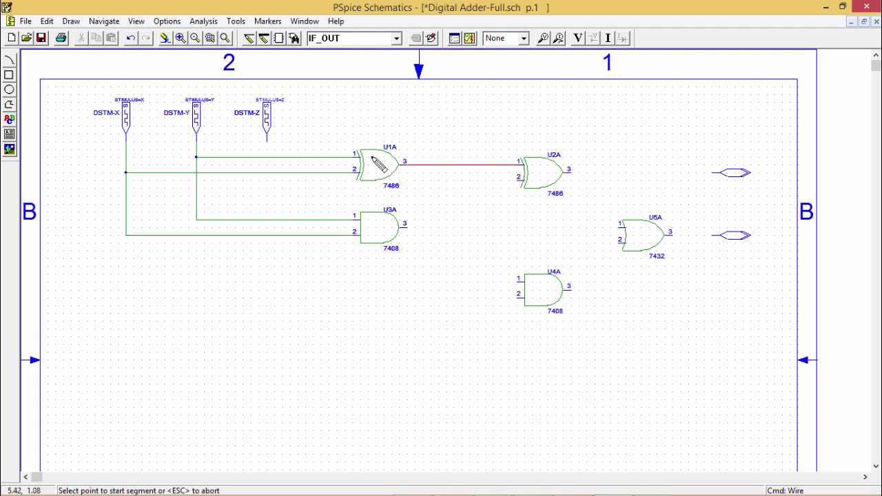
click(267, 141)
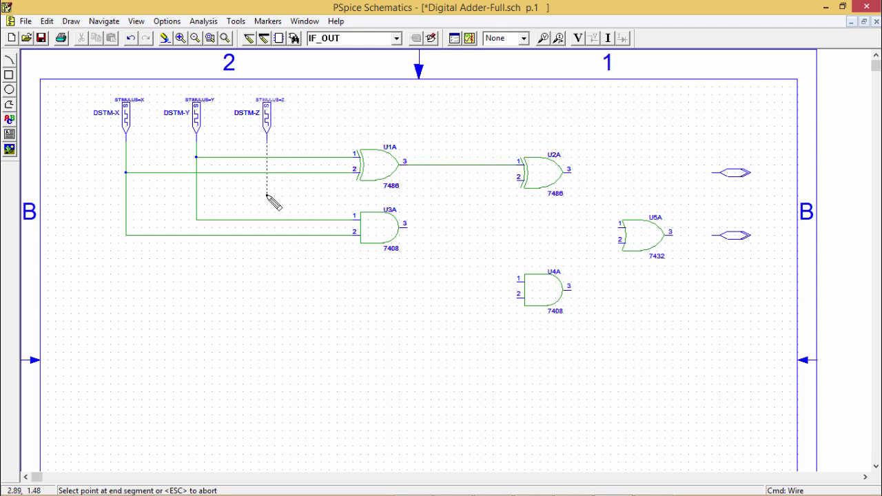
click(267, 196)
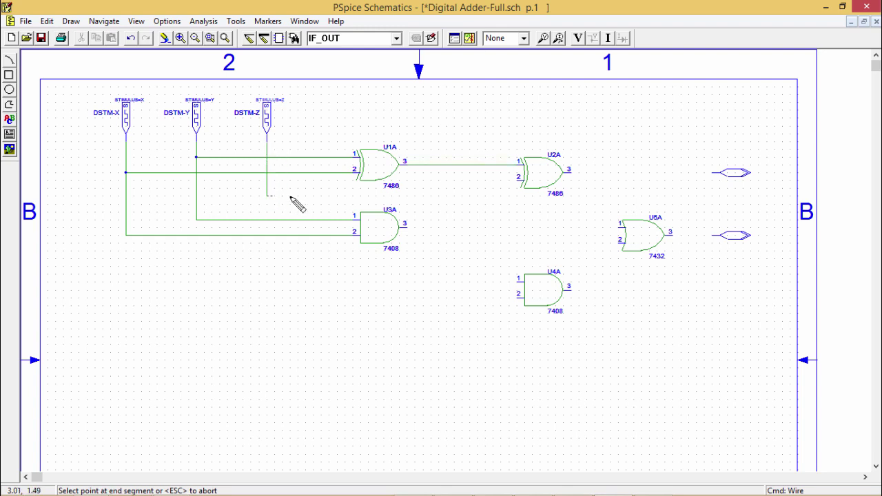
click(469, 197)
click(469, 181)
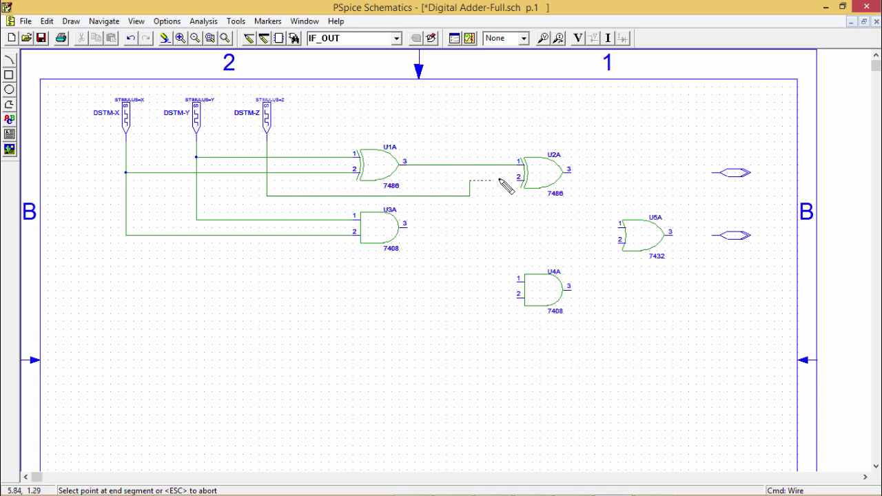
click(518, 181)
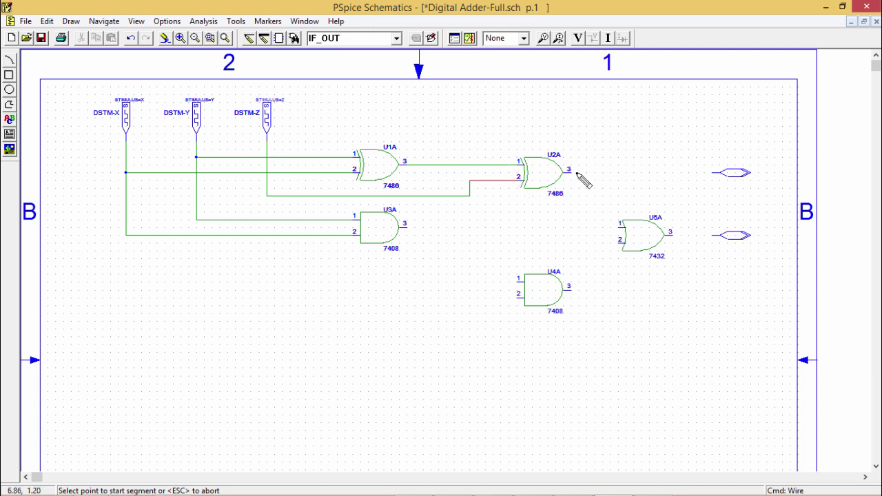
click(572, 173)
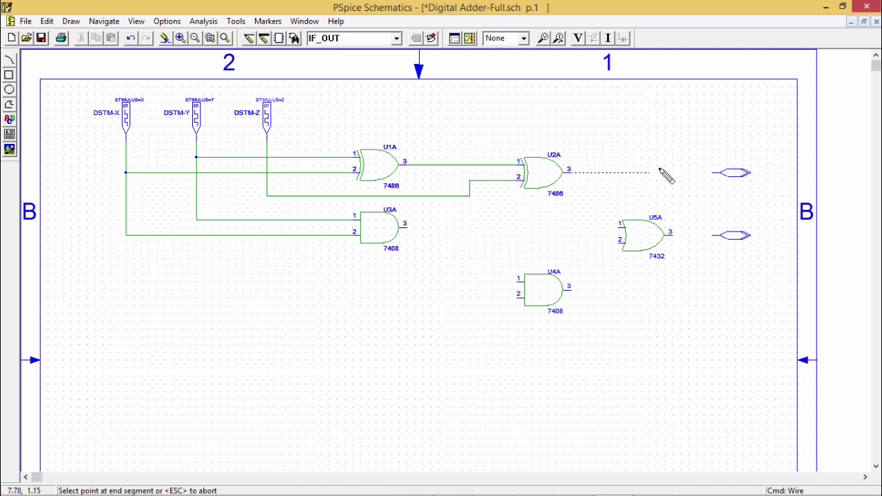
click(720, 173)
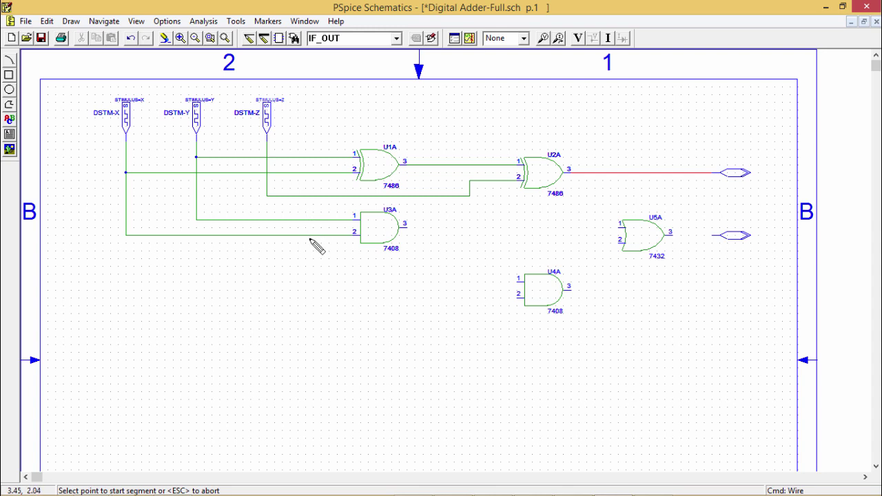
Step: Branch U1A's output wire to input 1 and the DSTM-Z wire to input 2 of AND gate U4A
click(493, 165)
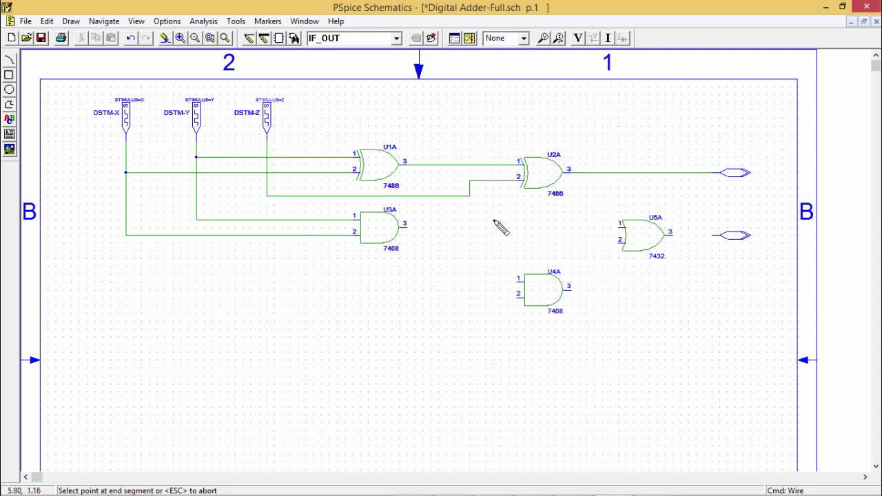
click(521, 281)
click(469, 196)
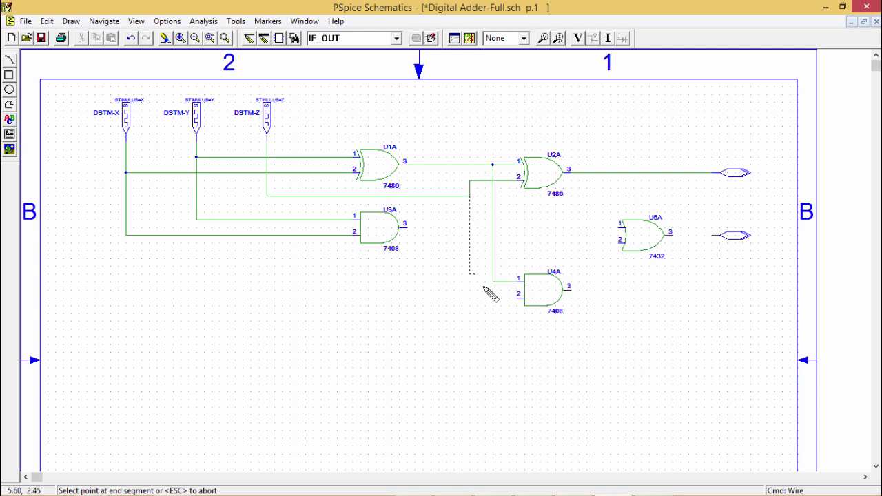
click(518, 298)
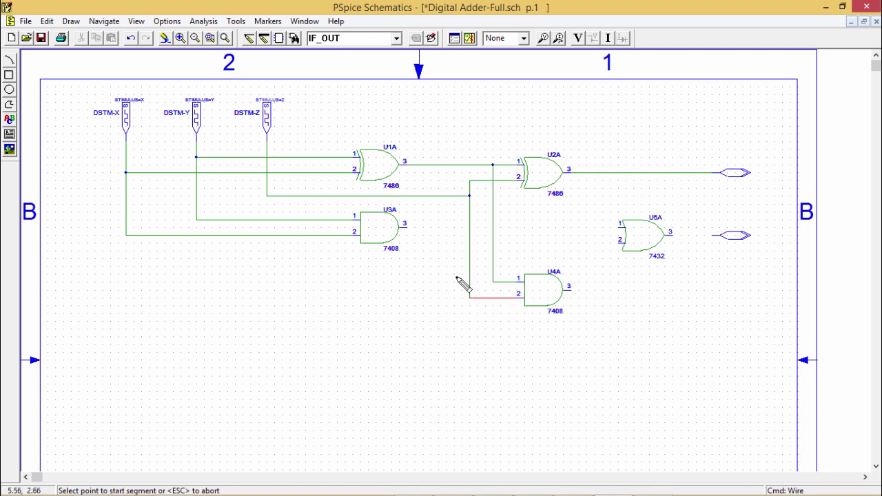
Step: Wire OR gate U5A with U3A's output on input 1, U4A's output on input 2, and its output to the lower IF_OUT port
click(405, 228)
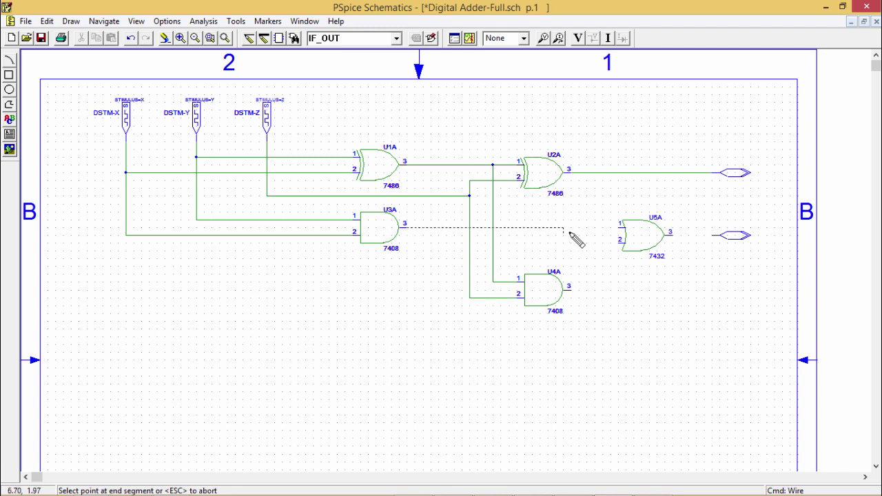
click(620, 227)
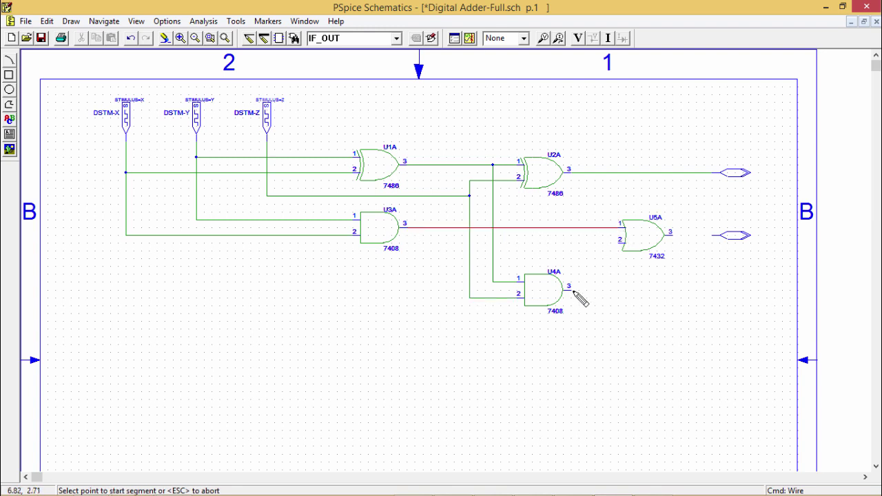
click(573, 290)
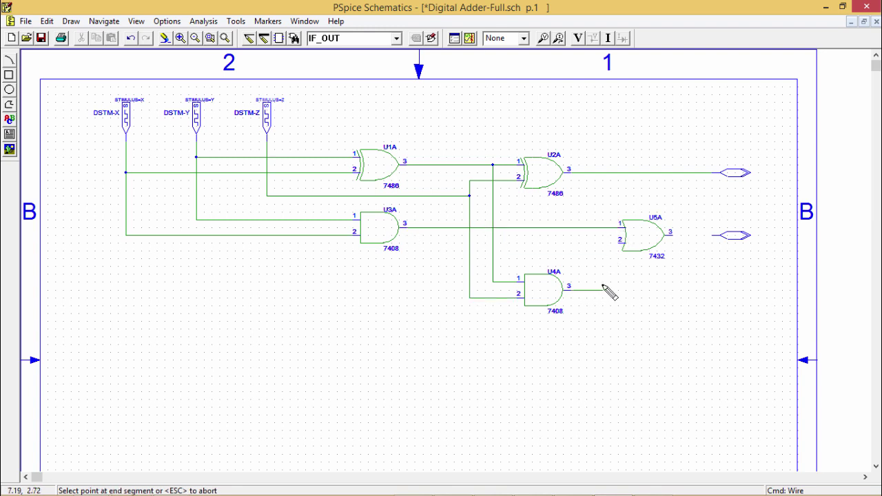
click(603, 243)
click(619, 243)
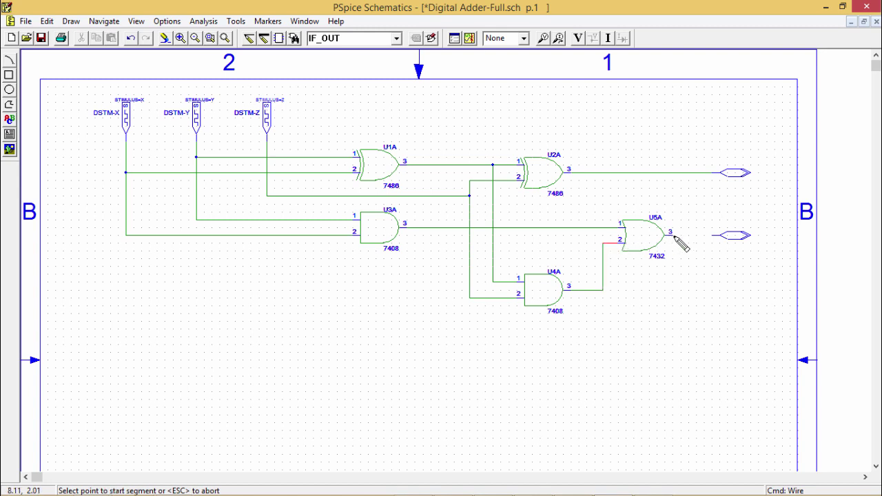
click(670, 236)
click(720, 236)
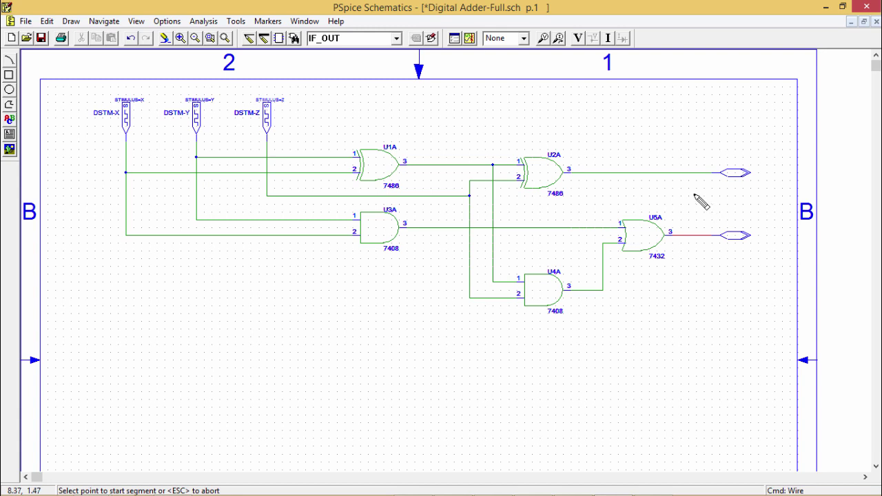
right_click(727, 208)
Step: Label the upper output port Sum and the lower output port Carry
double_click(733, 177)
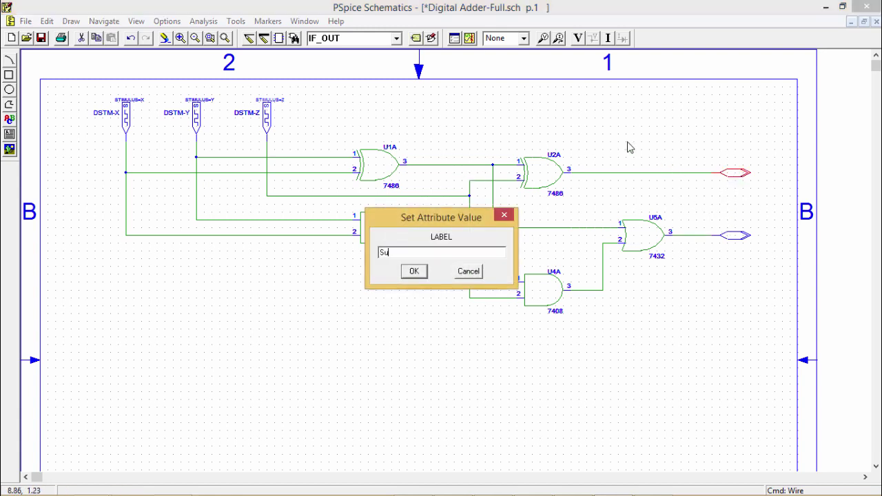
click(416, 273)
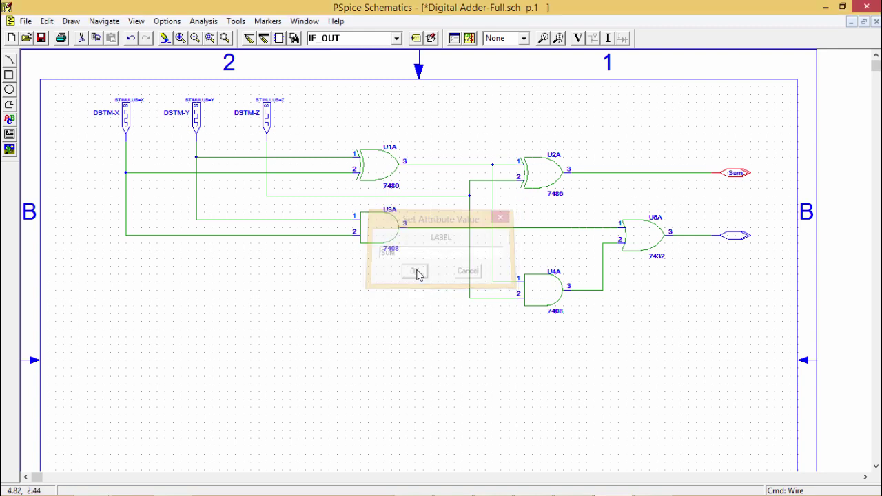
double_click(733, 238)
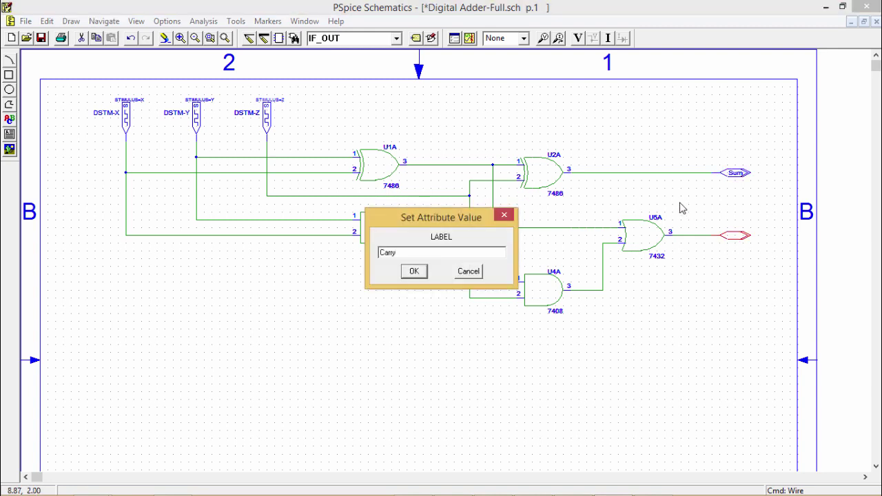
click(416, 273)
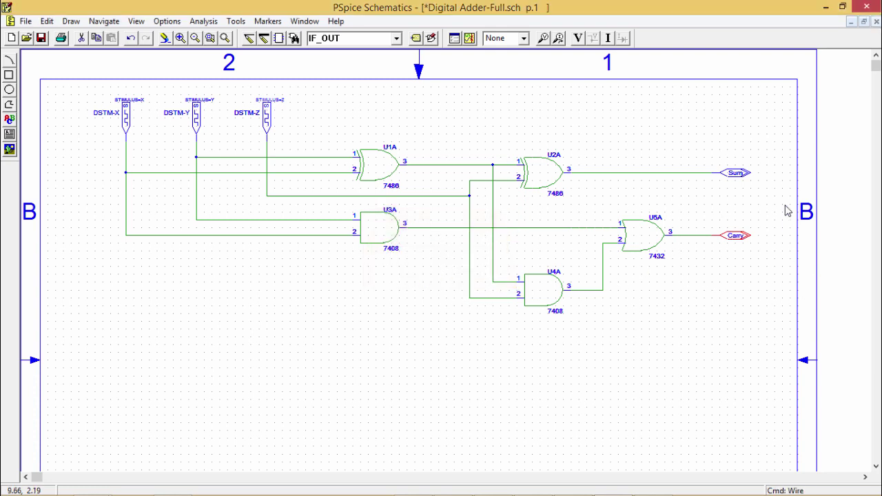
Step: Move the Sum and Carry labels up so they sit just above their port symbols
drag(743, 178, 739, 168)
click(740, 238)
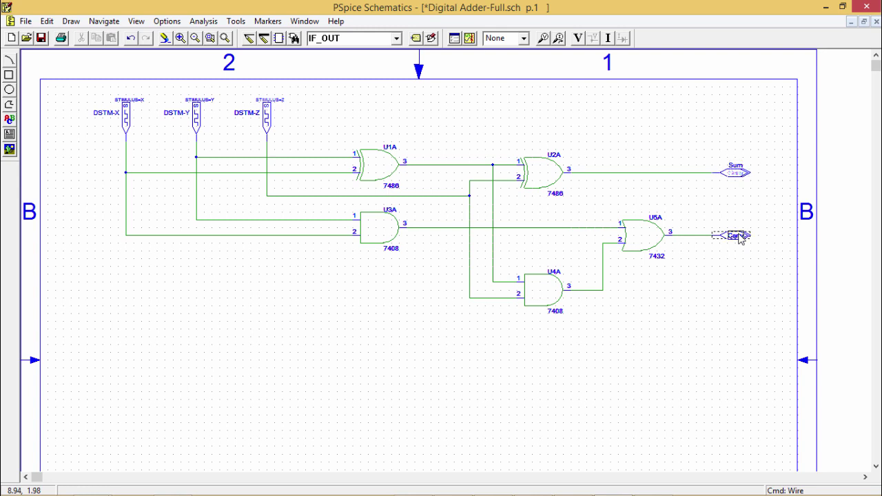
drag(738, 236, 736, 228)
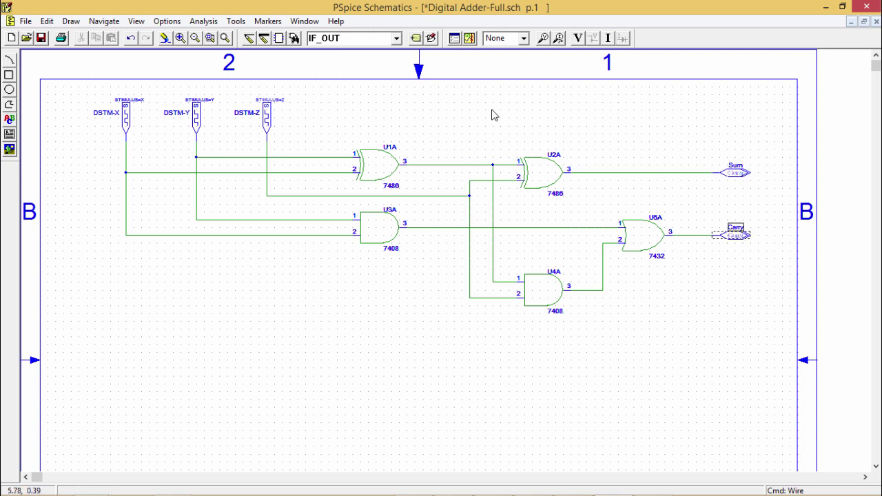
Step: Shift all gates and output ports down-left toward the stimulus sources, and move U2A, U4A, U5A and both ports closer to U1A and U3A
drag(344, 114, 758, 351)
drag(640, 246, 596, 269)
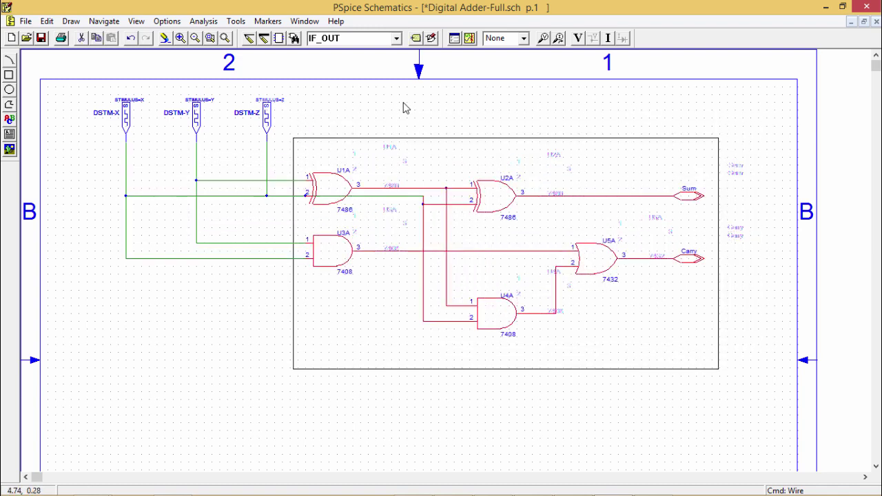
drag(402, 106, 733, 376)
drag(657, 279, 634, 261)
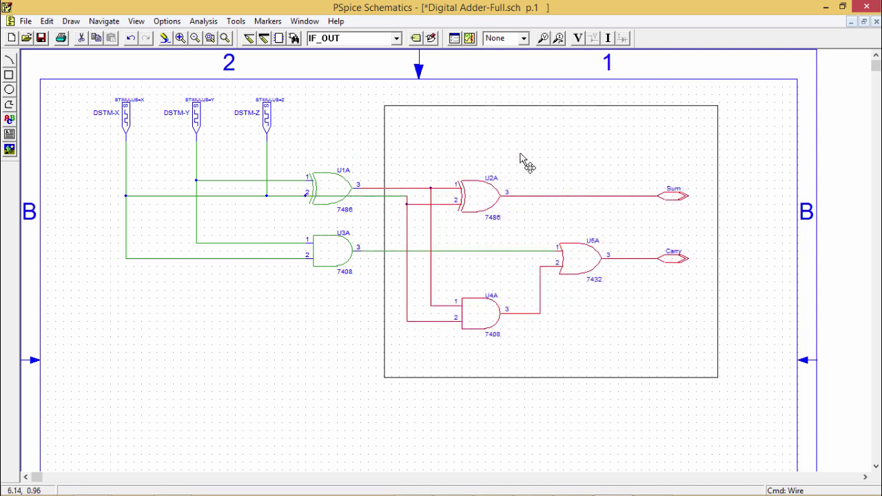
drag(399, 134, 738, 385)
mouse_move(650, 332)
mouse_down()
mouse_move(650, 356)
mouse_move(651, 337)
mouse_move(659, 353)
mouse_move(640, 328)
mouse_move(646, 332)
mouse_up()
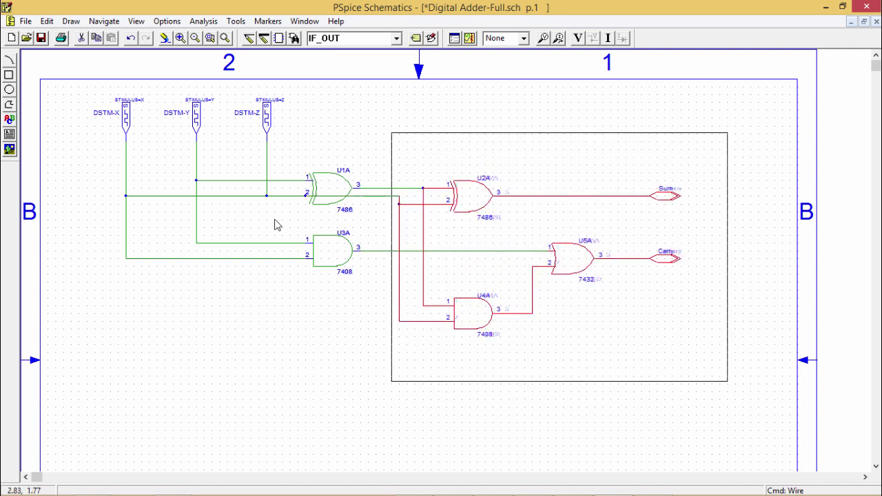
Step: Reroute the DSTM-Z wire to drop straight down and run below U1A toward input 2 of U2A and U4A, and redraw the schematic
click(375, 200)
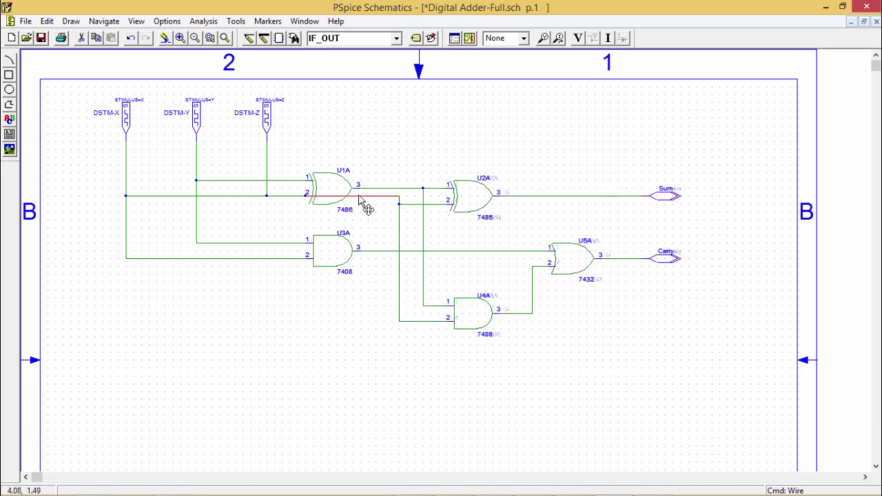
click(363, 211)
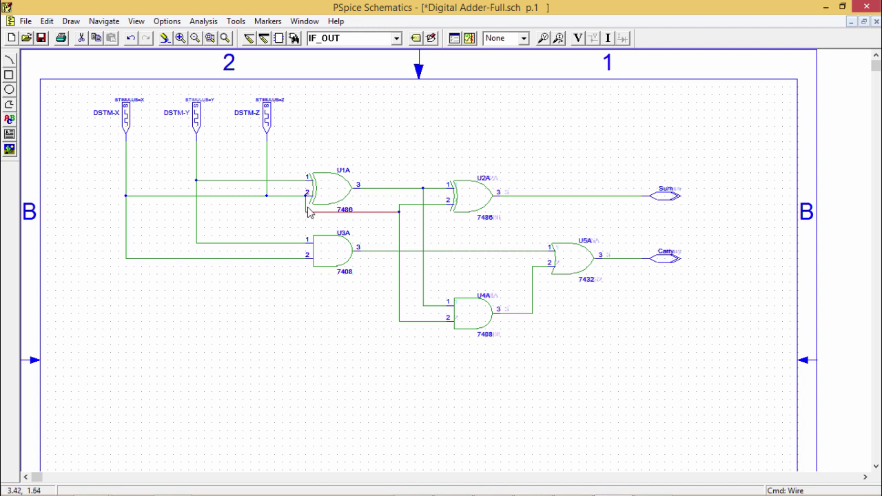
click(309, 212)
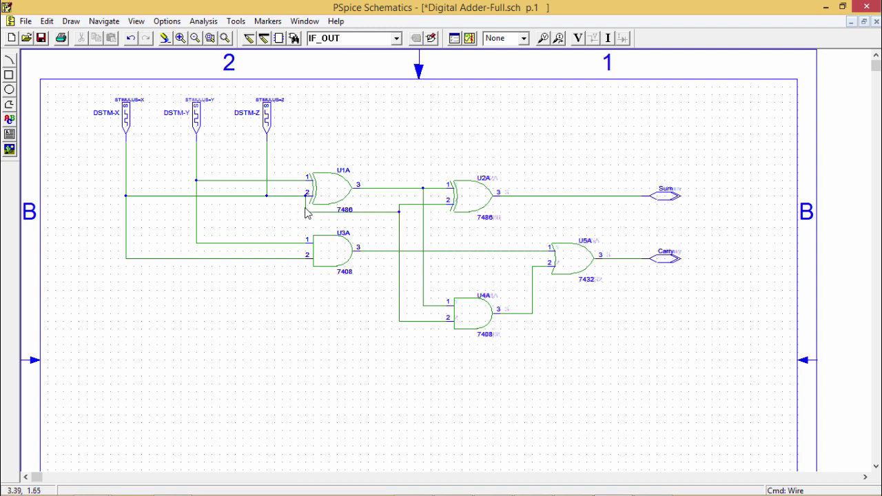
drag(309, 212, 272, 215)
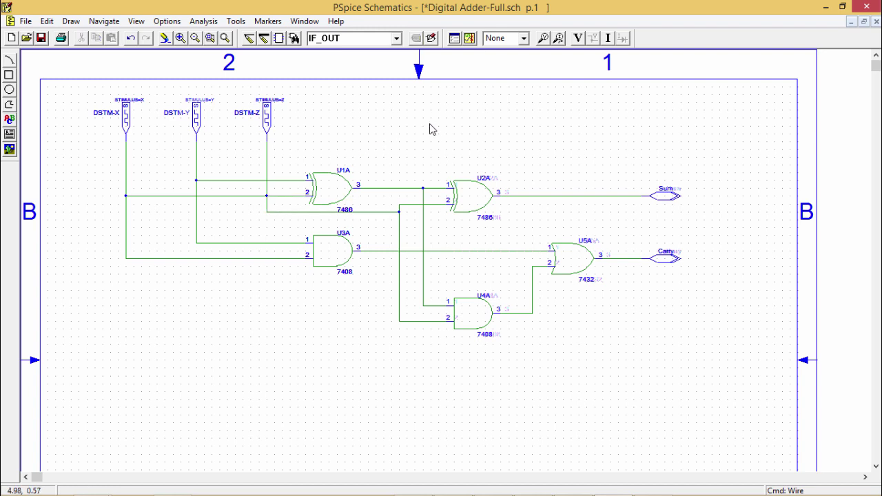
click(166, 40)
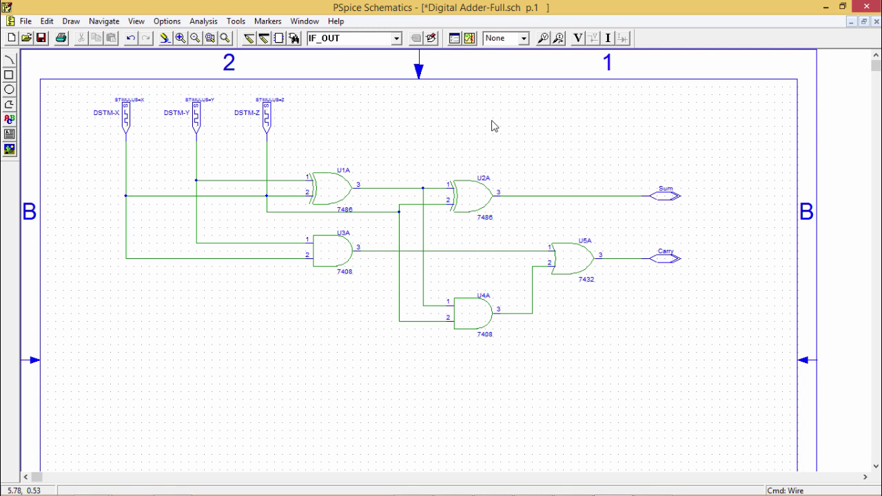
Step: Draw a box enclosing all five gates, leaving the stimulus sources above it and the Sum and Carry ports outside
click(9, 75)
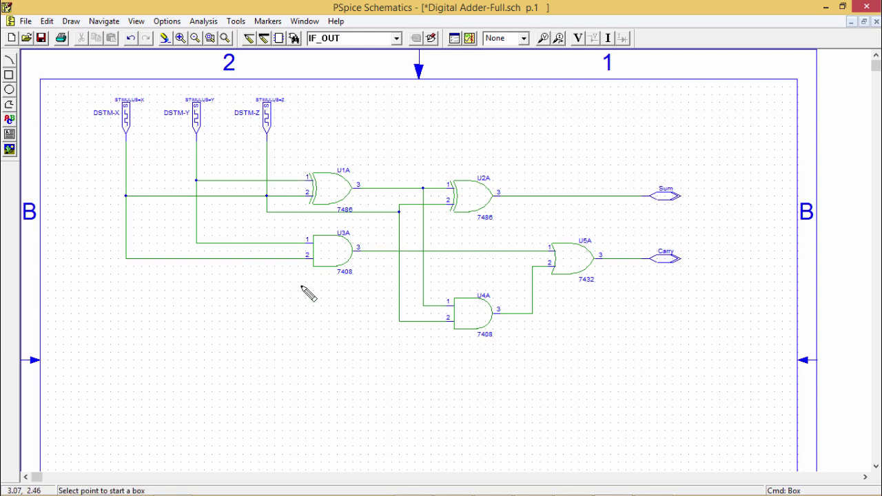
click(628, 365)
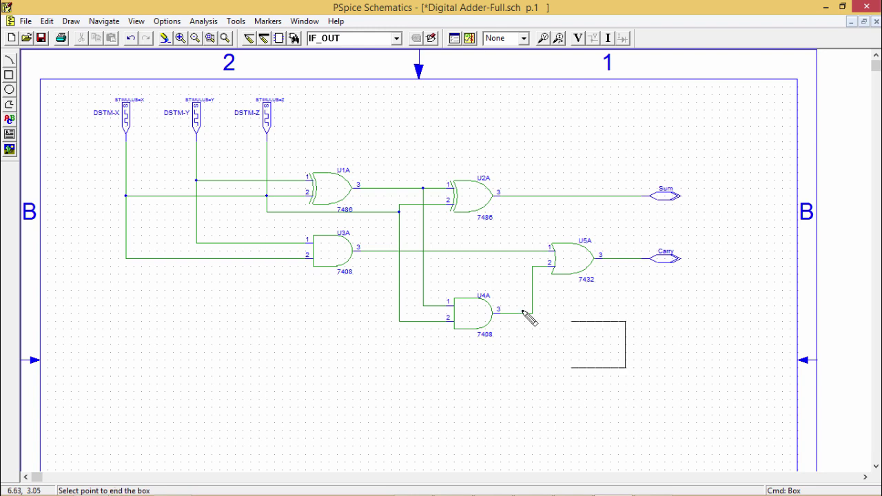
click(103, 166)
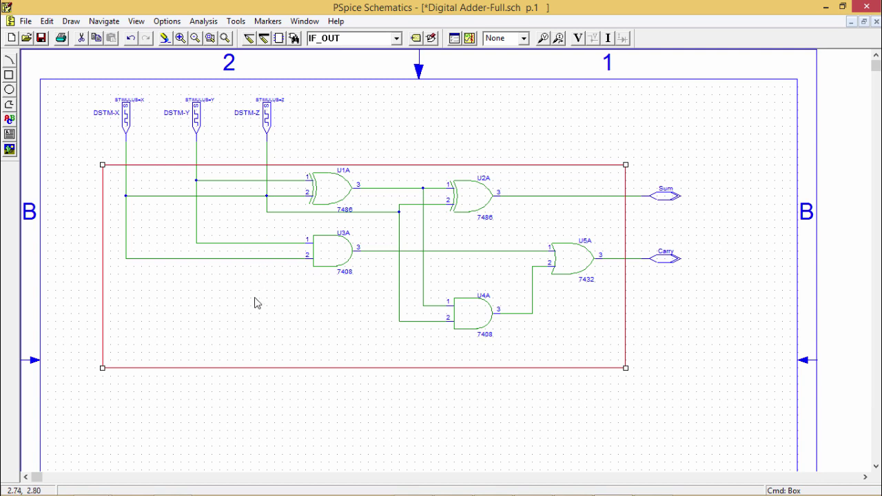
right_click(317, 411)
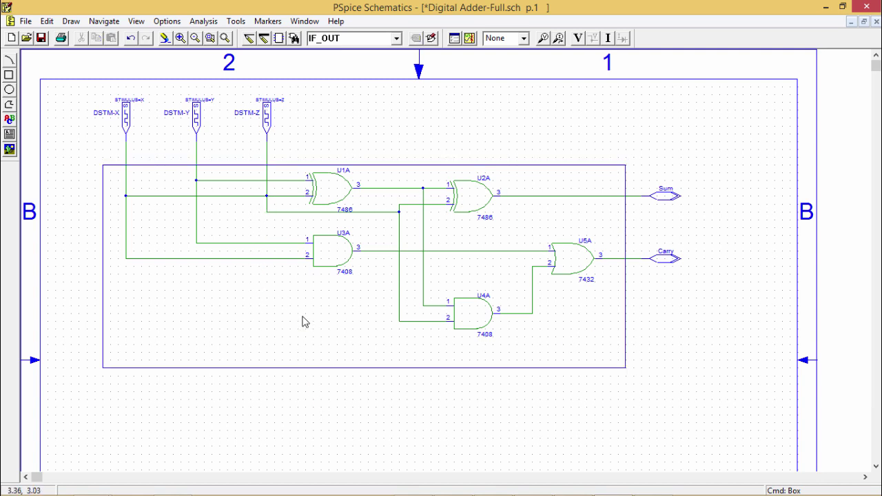
Step: Place voltage/level markers on the Carry and Sum output wires and on the wires just below DSTM-Z, DSTM-Y and DSTM-X
click(543, 38)
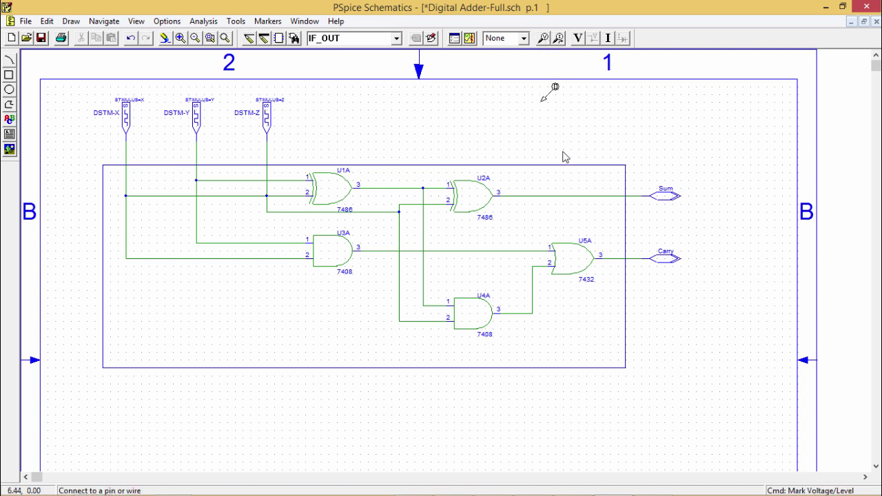
click(636, 258)
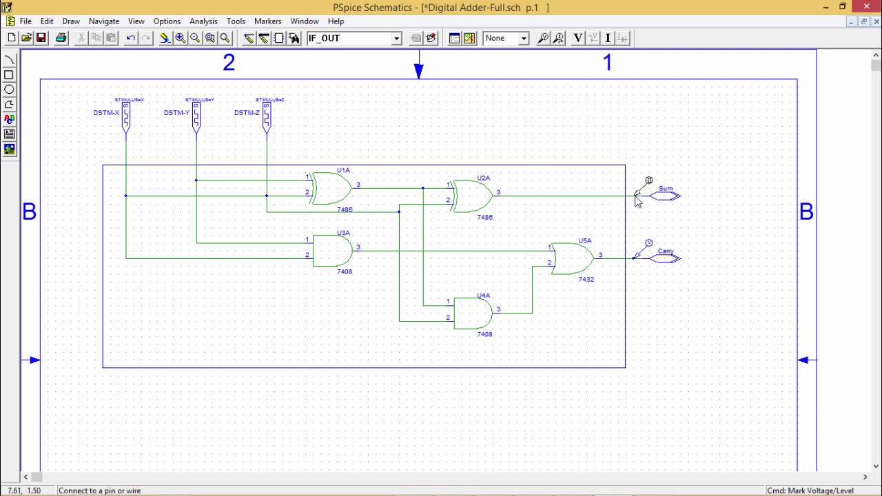
click(635, 196)
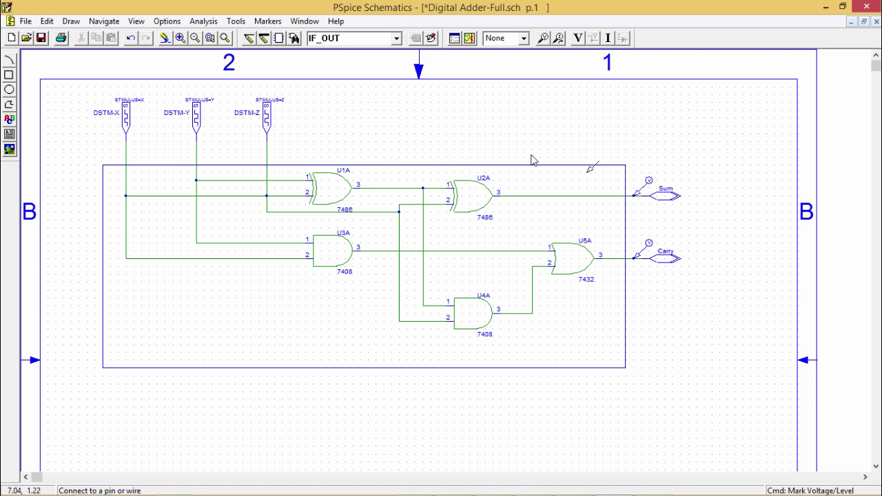
click(269, 152)
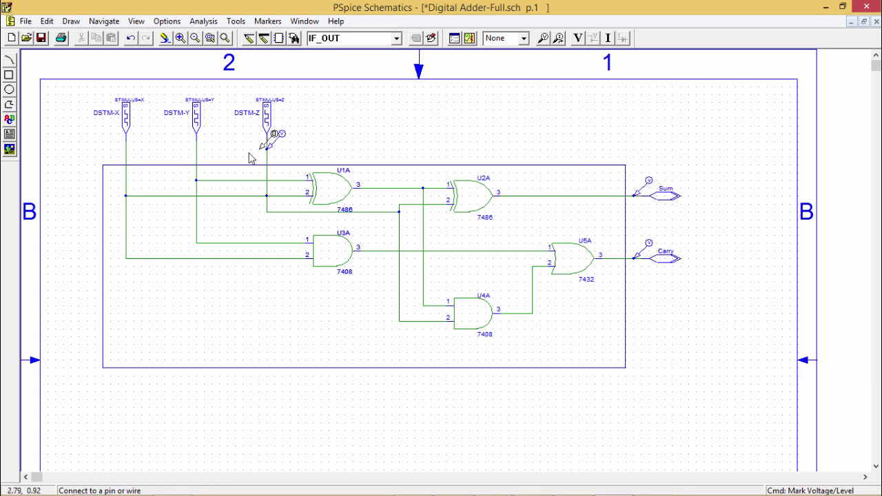
click(197, 150)
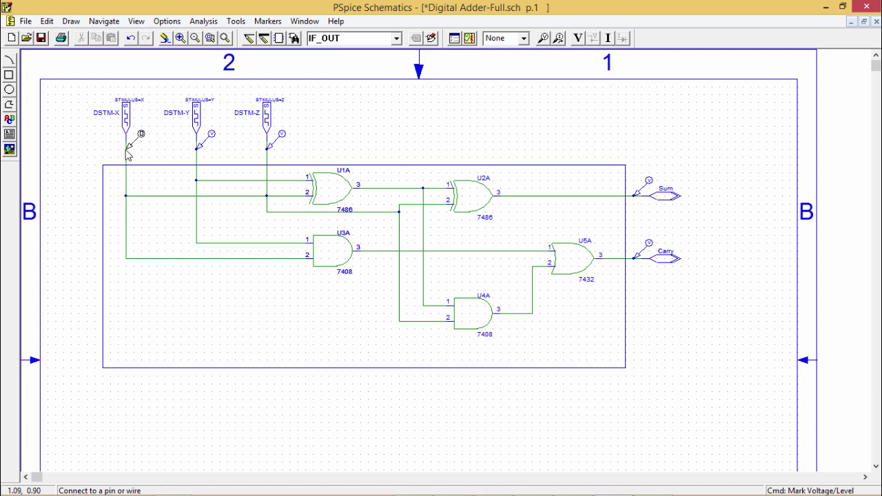
click(127, 151)
right_click(314, 141)
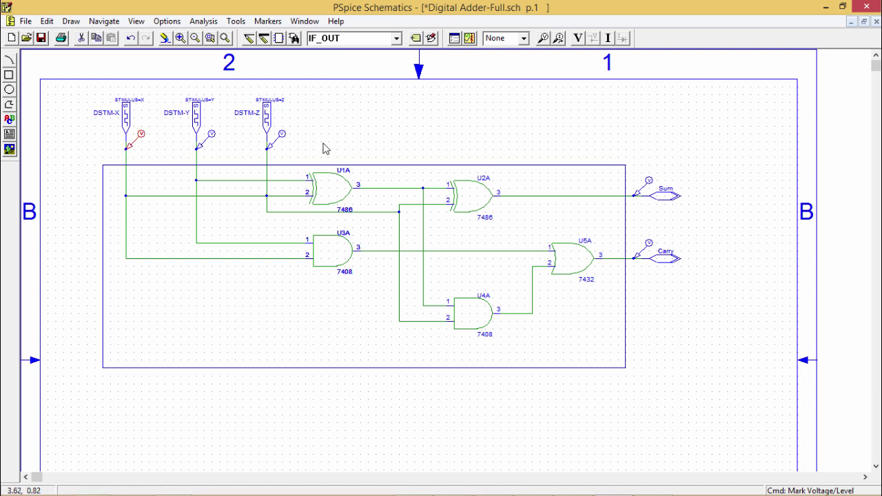
Step: Define the DSTM-X stimulus as a clock specified by period and on time, with a 4 ms period and 2 ms on time, and save it
double_click(126, 119)
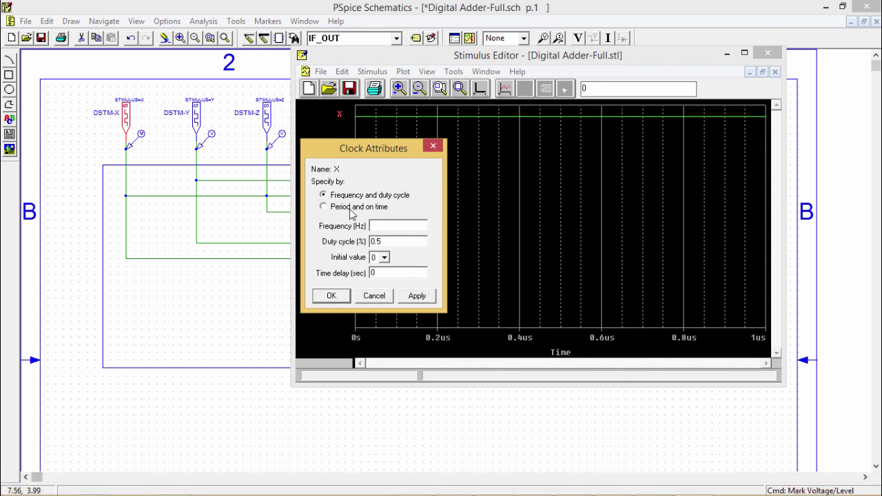
click(347, 210)
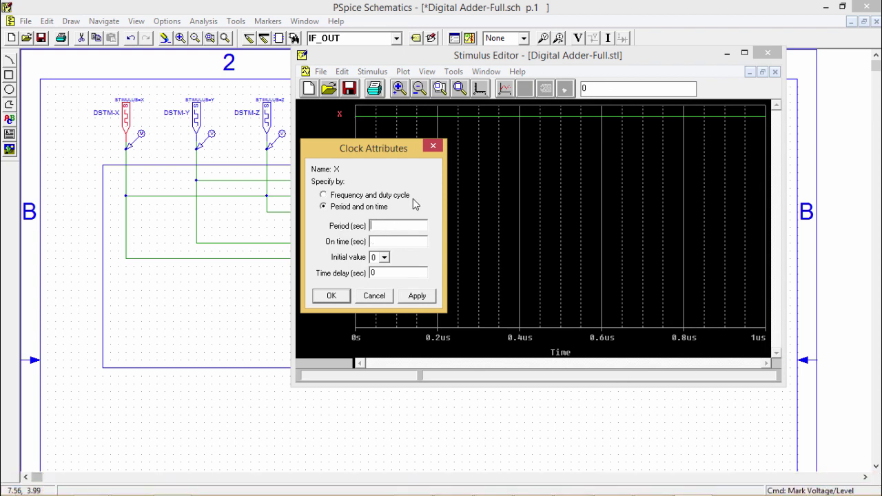
text(4ms)
click(397, 241)
click(331, 296)
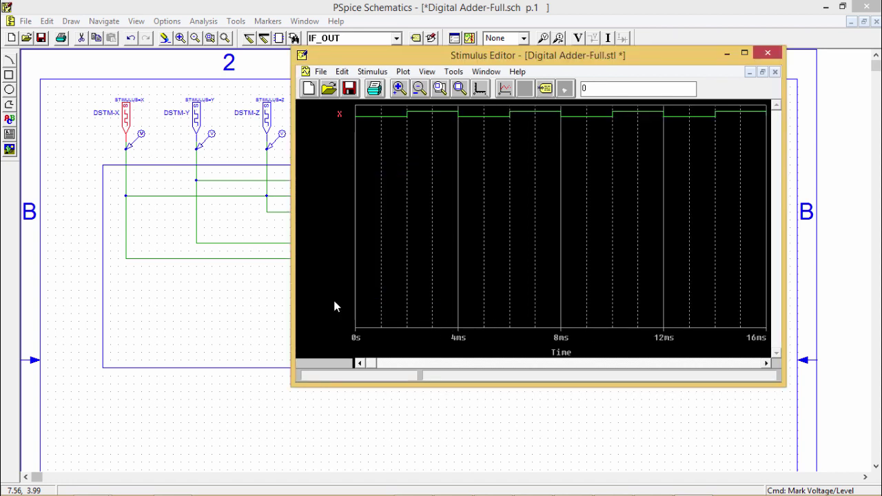
click(767, 53)
click(418, 299)
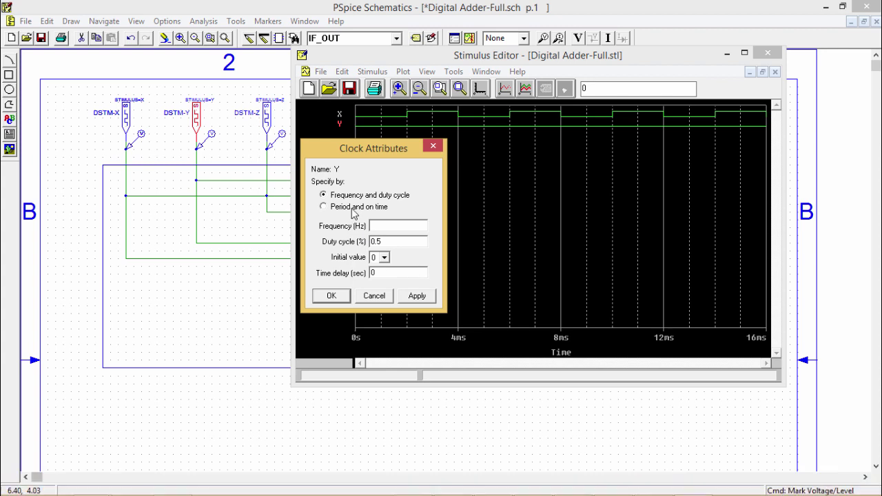
Step: Define the Y stimulus clock by period and on time, with a 2 ms period and 1 ms on time, and save it
click(352, 208)
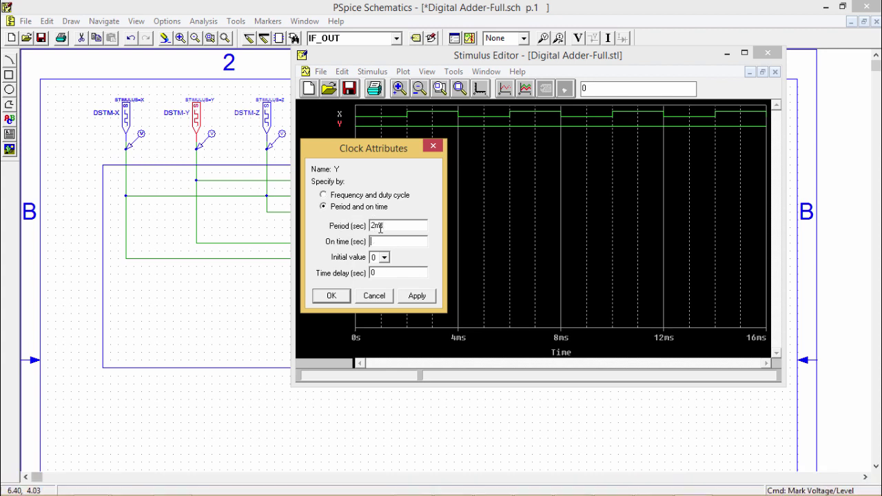
click(418, 296)
click(331, 295)
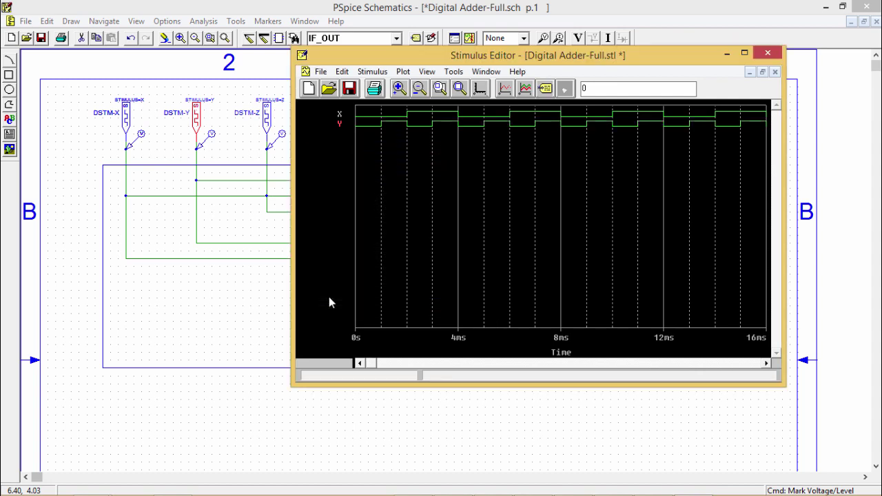
click(767, 52)
click(432, 302)
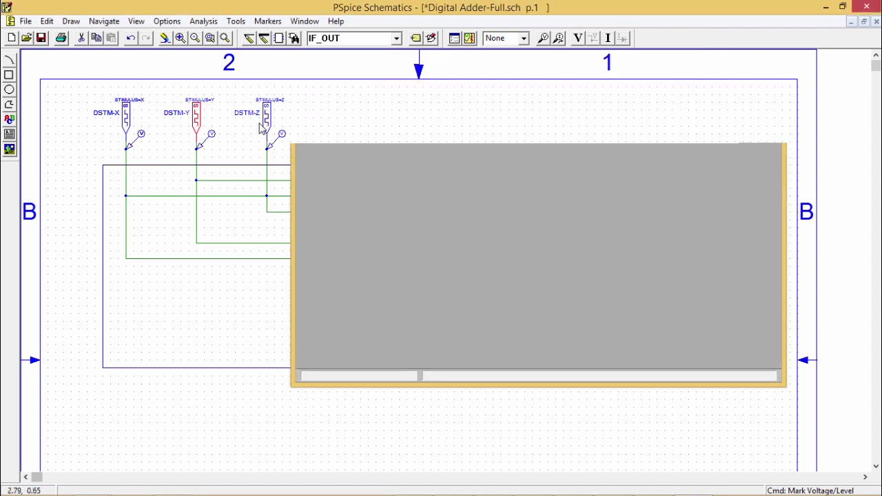
Step: Define the DSTM-Z stimulus as a clock specified by period and on time, with a 1 ms period and 0.5 ms on time, and save it
double_click(265, 118)
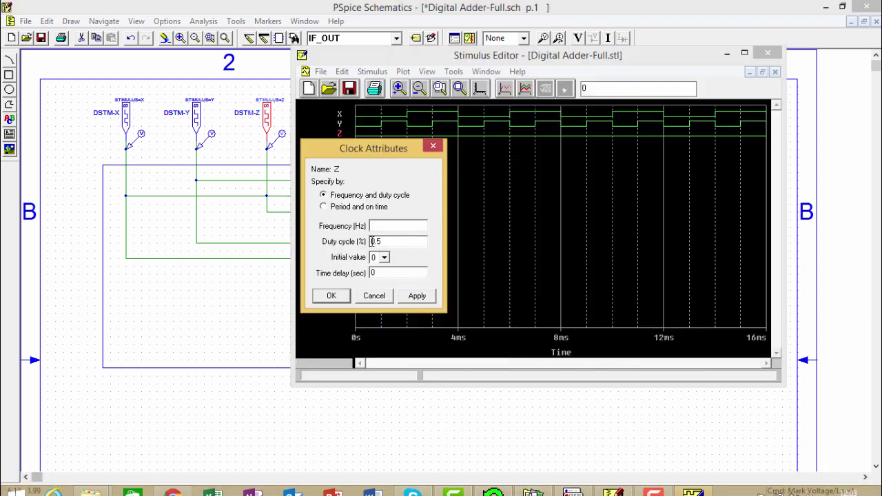
click(373, 226)
text(1ms)
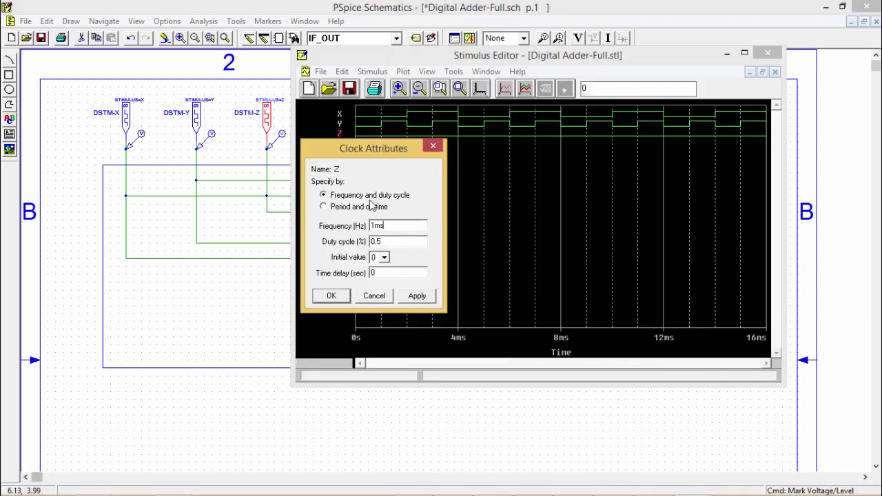
key(Return)
click(767, 52)
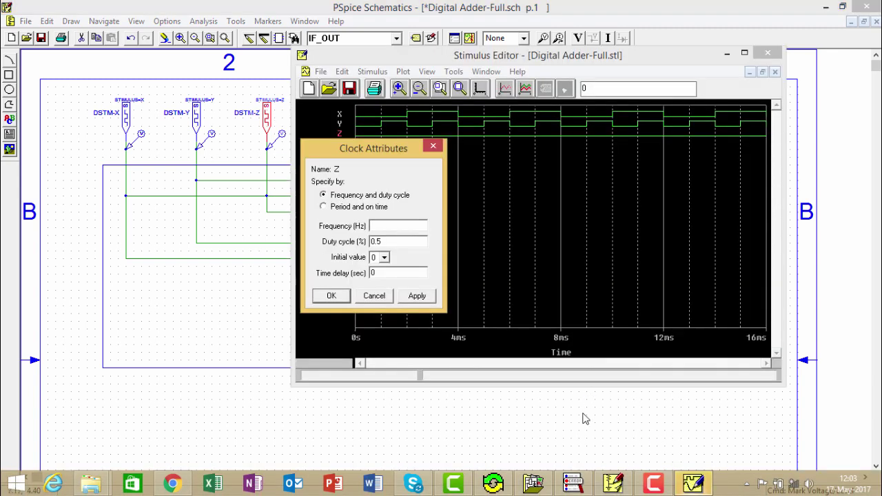
click(352, 208)
click(381, 230)
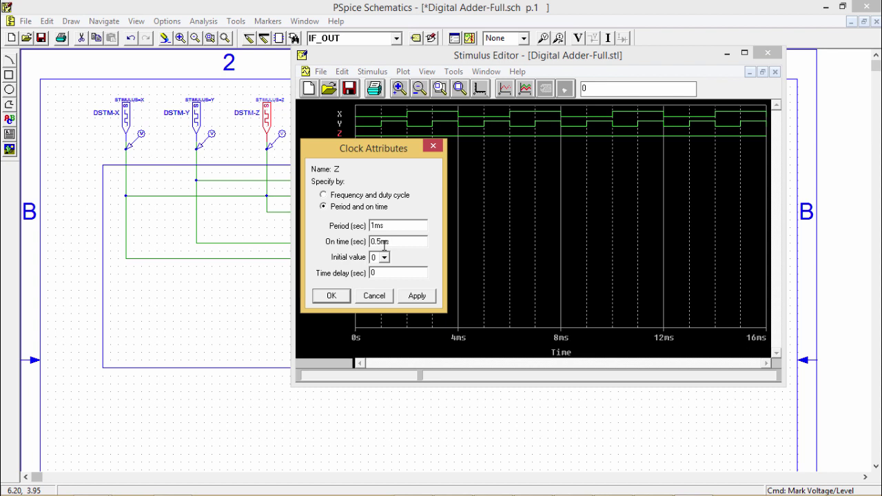
click(415, 296)
click(333, 295)
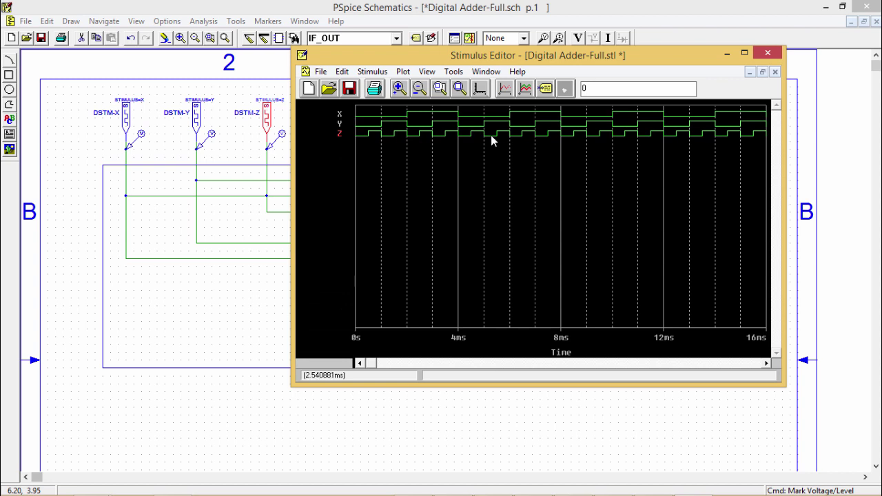
click(767, 55)
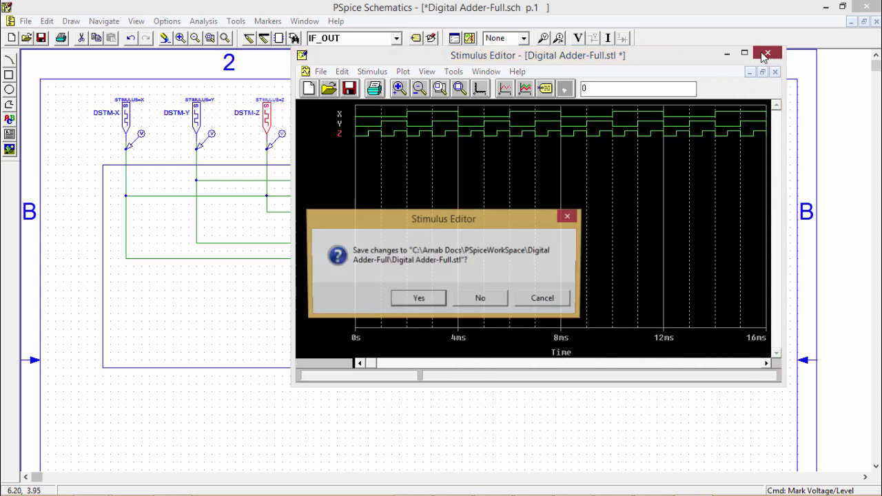
click(427, 303)
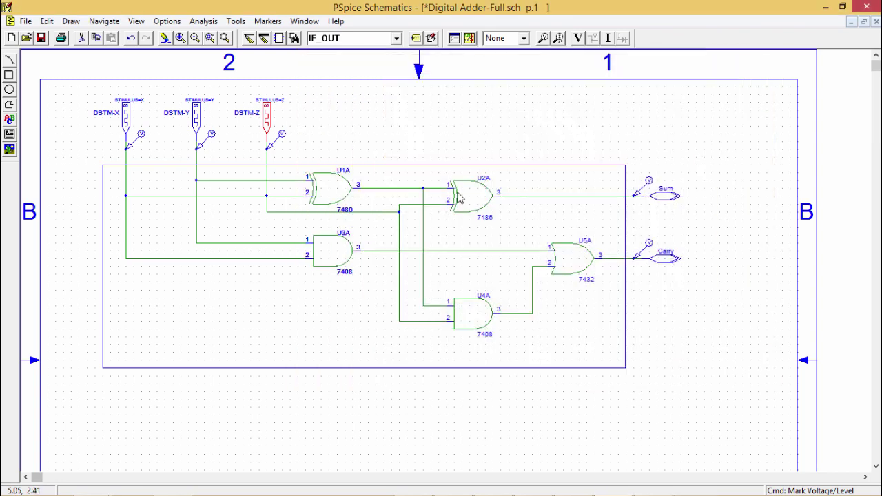
Step: Configure the transient analysis with a final time of 4 ms and close the analysis setup
click(454, 38)
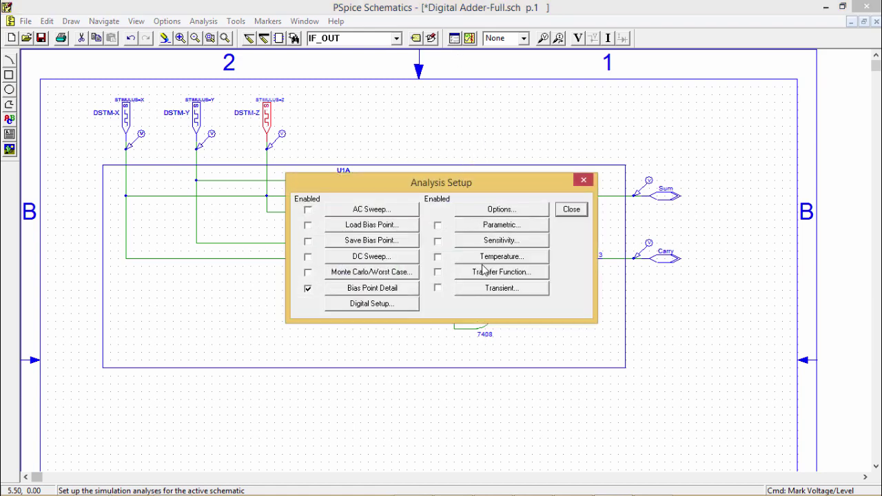
click(486, 287)
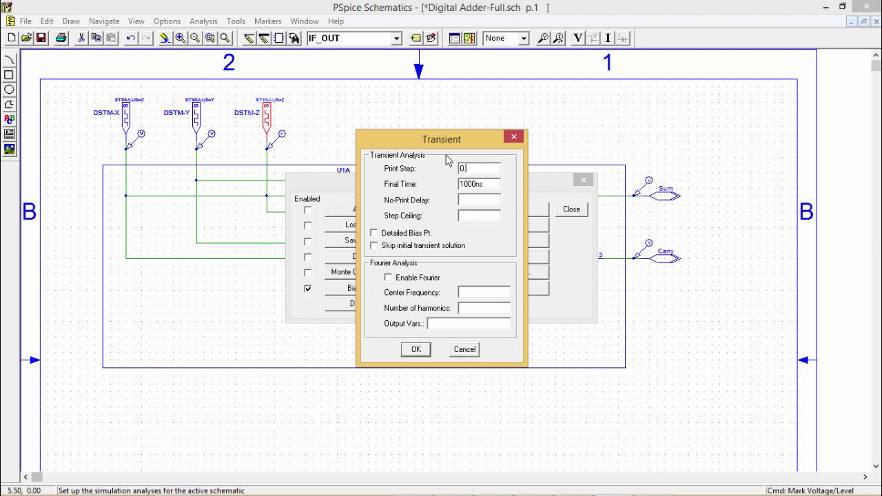
double_click(480, 185)
text(4ms)
click(416, 349)
click(562, 212)
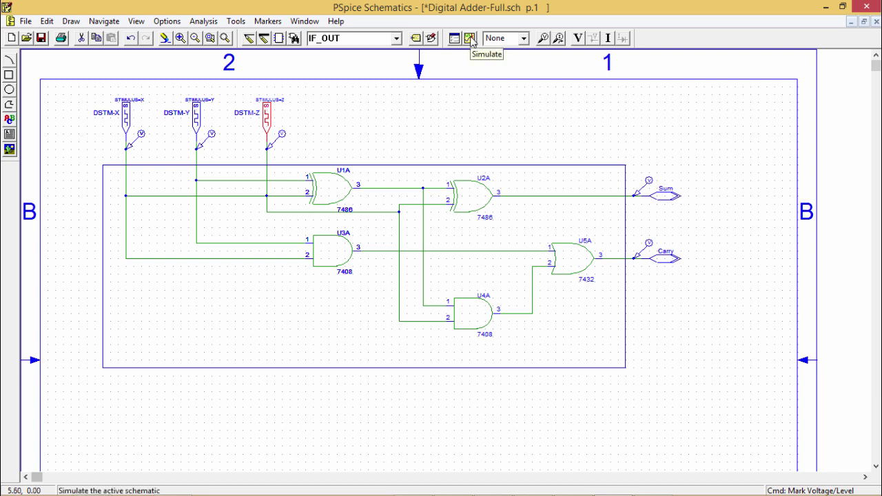
Step: Simulate the full adder schematic and close the resulting waveform window
click(456, 114)
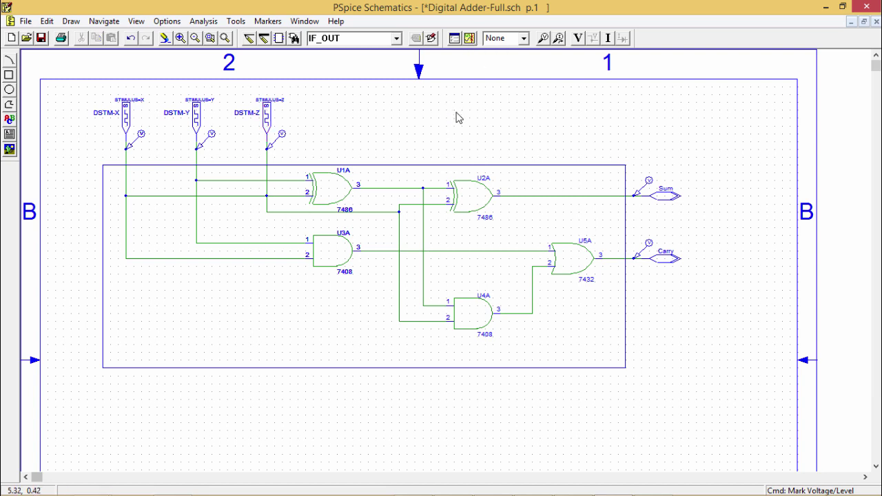
click(470, 39)
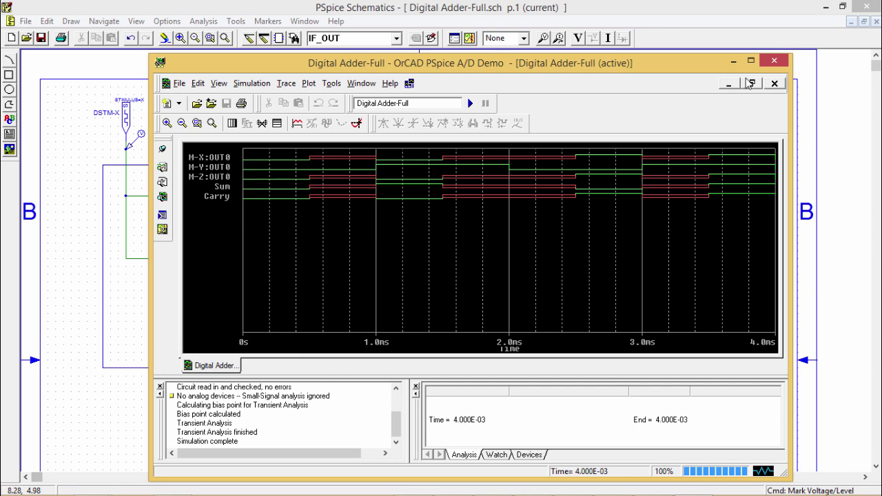
click(768, 64)
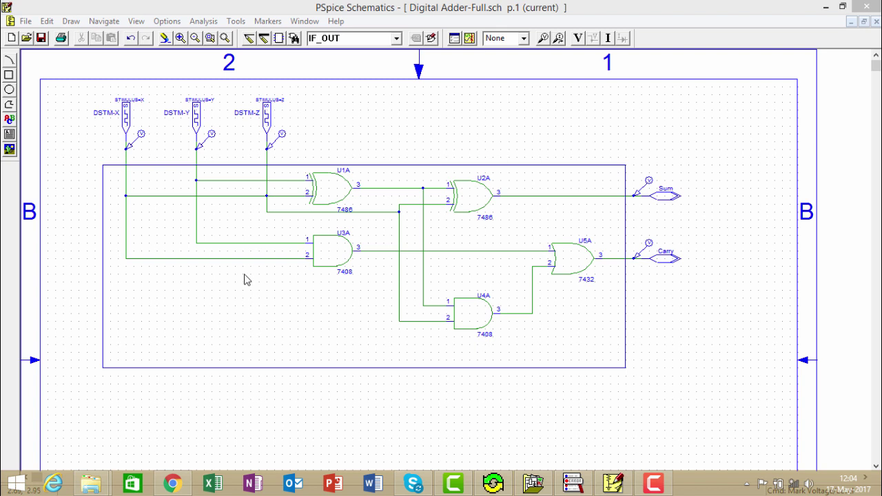
Step: Delete the vertical DSTM-Z wire and redraw it down to the U2A input line without a junction on the X wire
click(269, 212)
key(Delete)
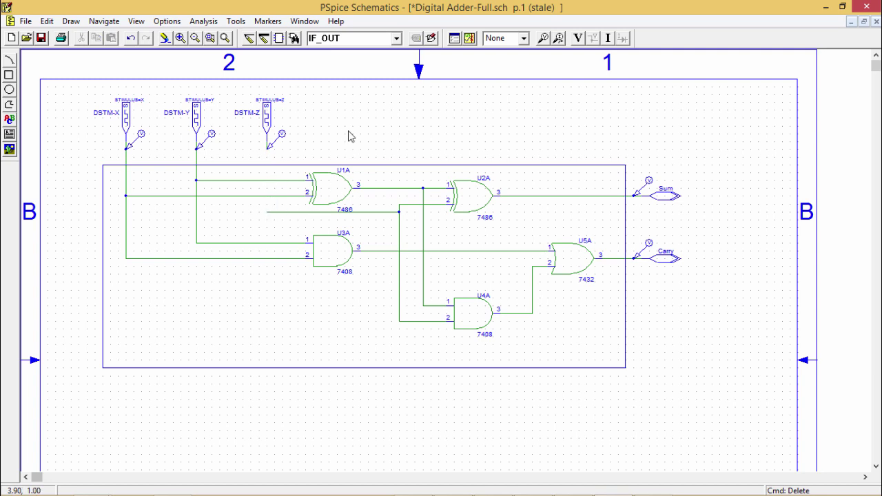
click(248, 38)
click(267, 211)
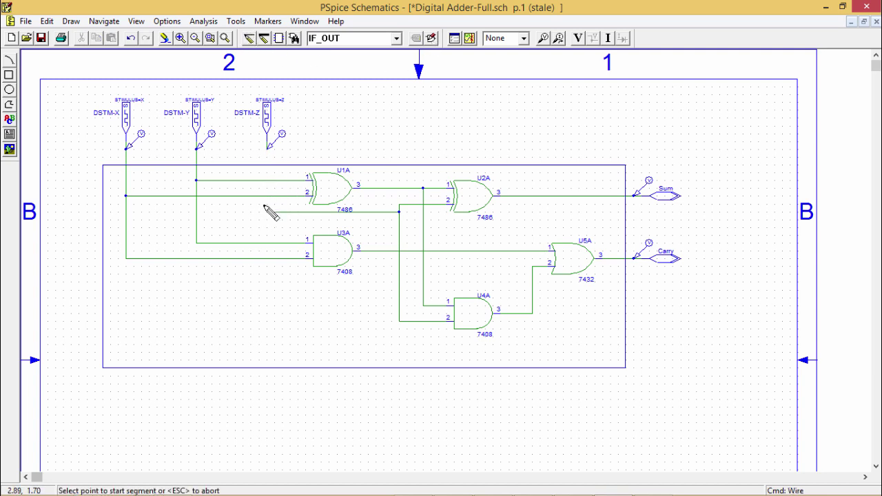
right_click(321, 151)
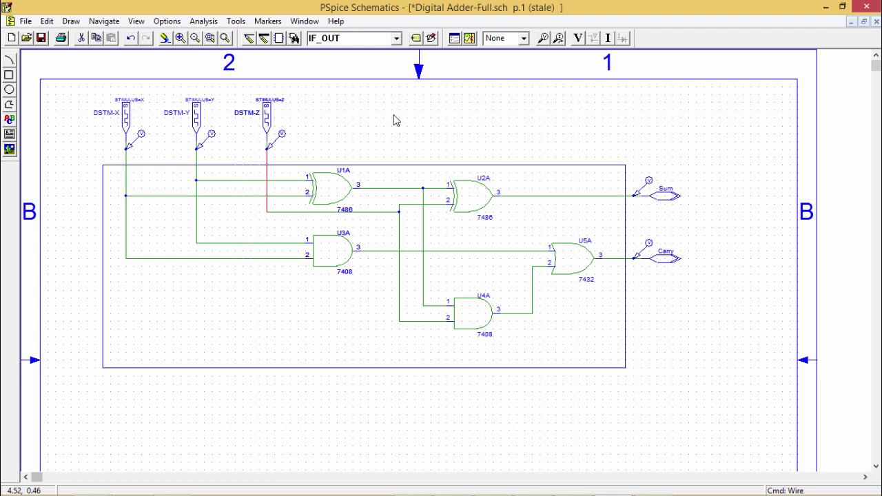
Step: Simulate the corrected full adder schematic and bring up its waveform window, slightly narrowed
click(469, 38)
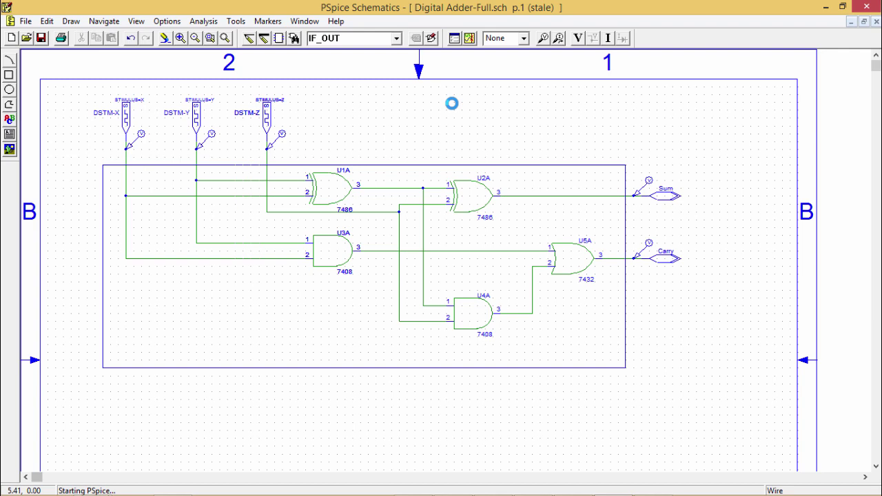
click(693, 482)
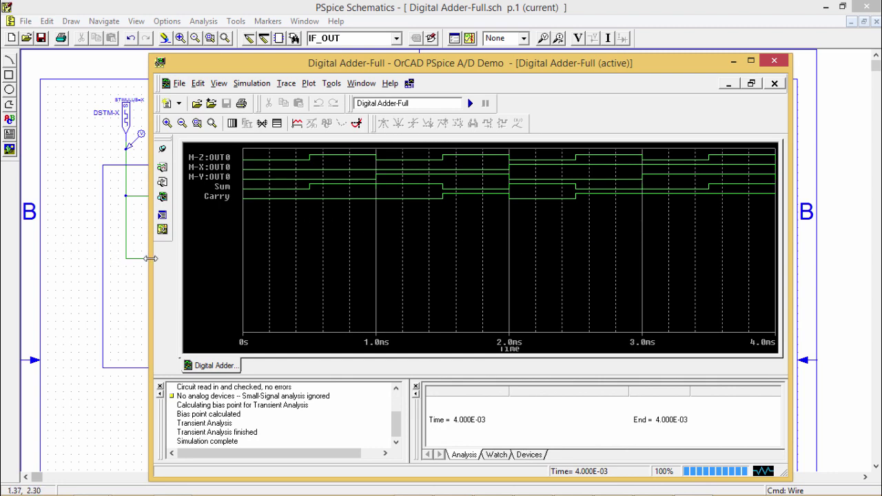
mouse_move(152, 259)
mouse_down()
mouse_move(280, 269)
mouse_move(104, 261)
mouse_move(160, 261)
mouse_up()
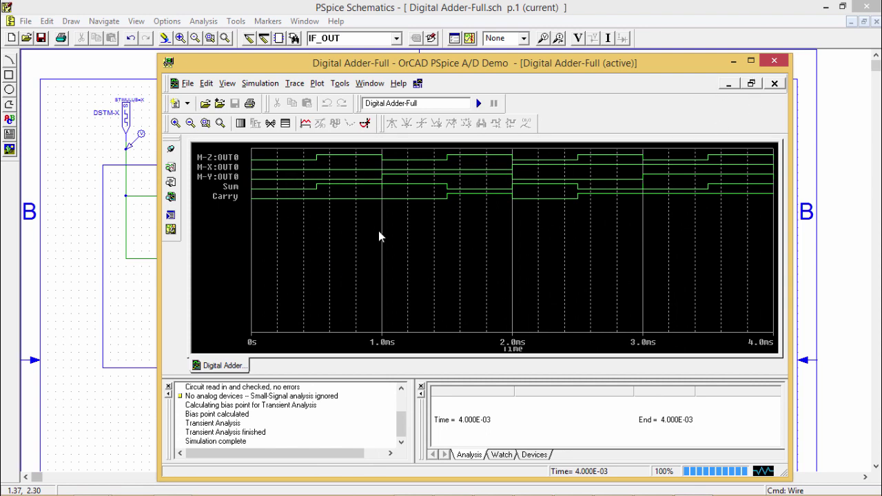
Step: Set the waveform plot's X axis to a user-defined data range from 0 to 4.0 ms
double_click(356, 348)
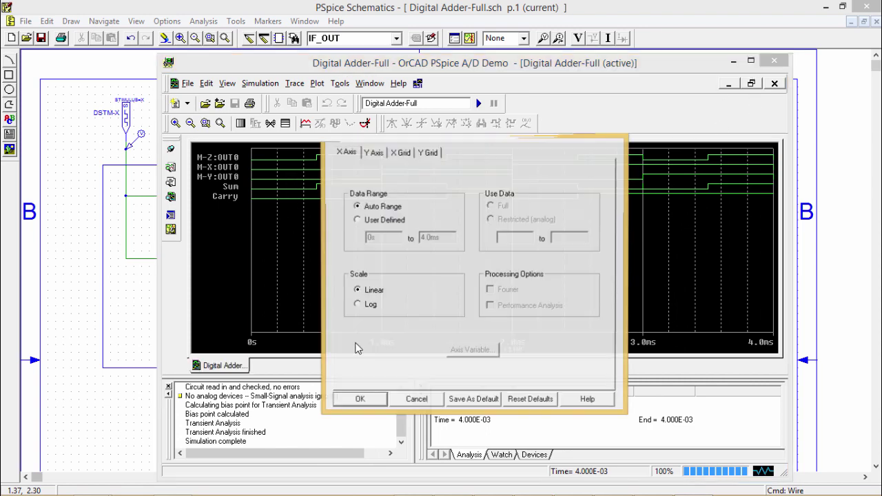
click(371, 221)
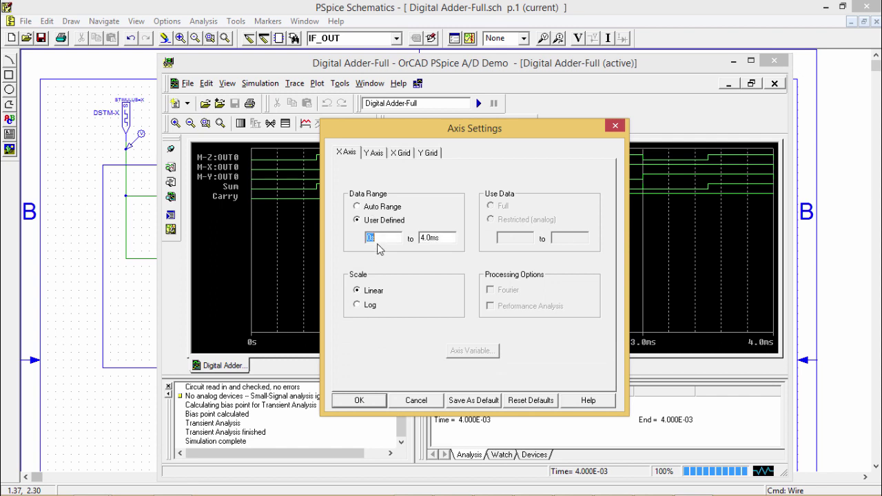
click(376, 237)
text(m)
click(357, 400)
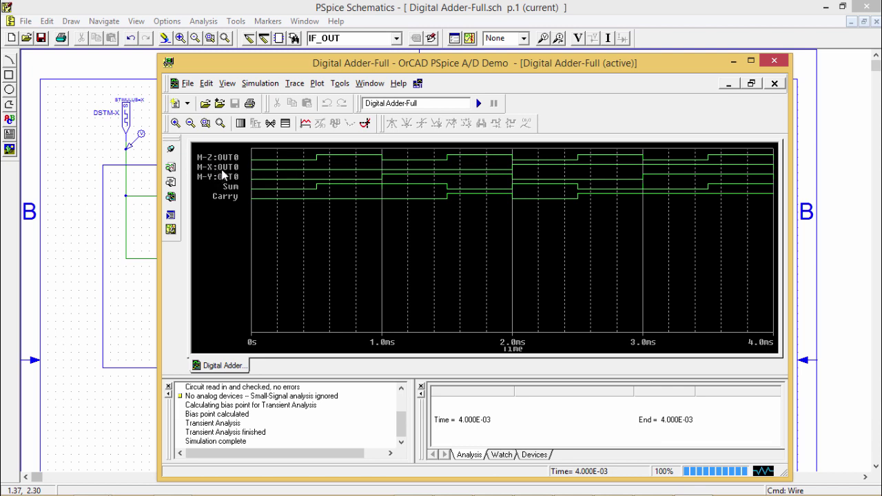
Step: Delete all traces from the plot and list the variables available for new traces without alias names
click(294, 86)
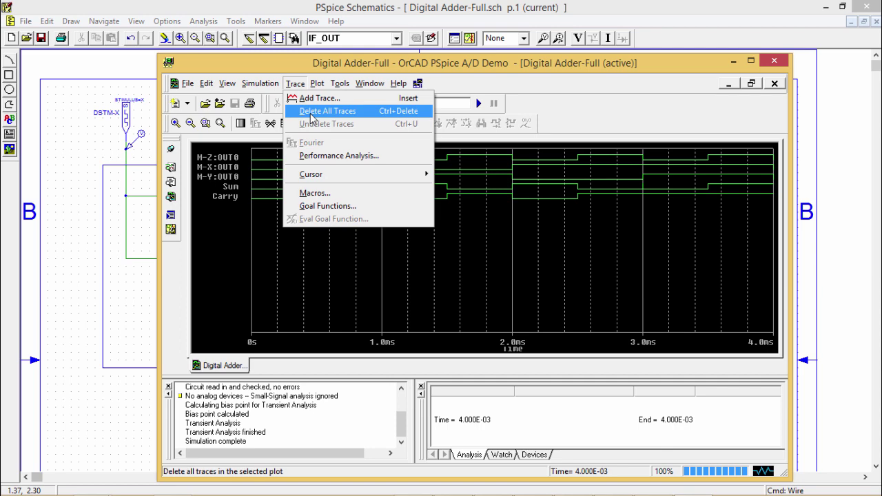
click(311, 112)
click(294, 84)
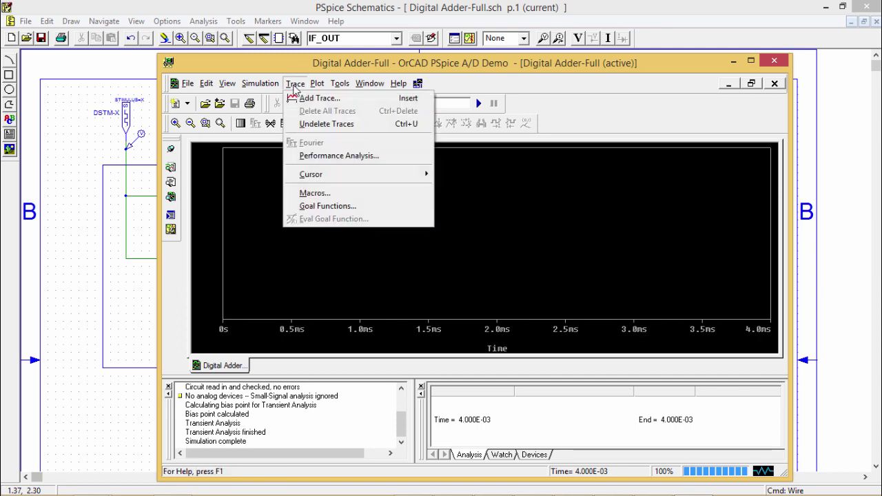
click(307, 101)
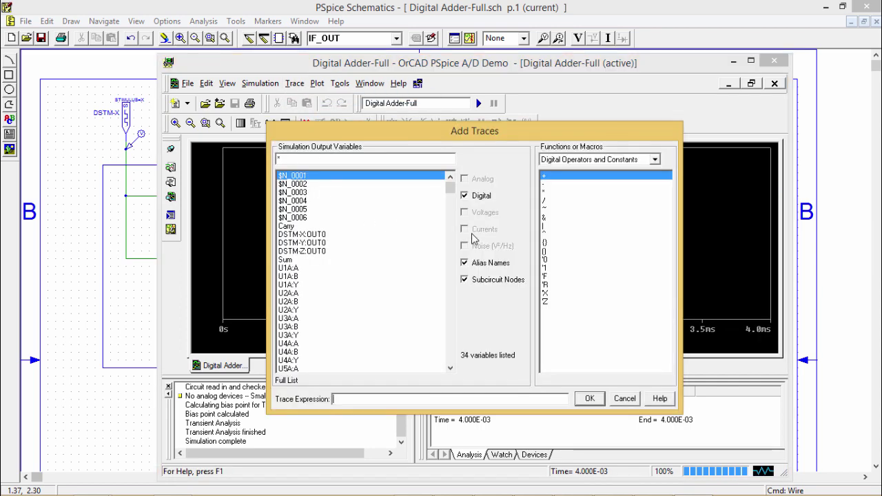
click(474, 263)
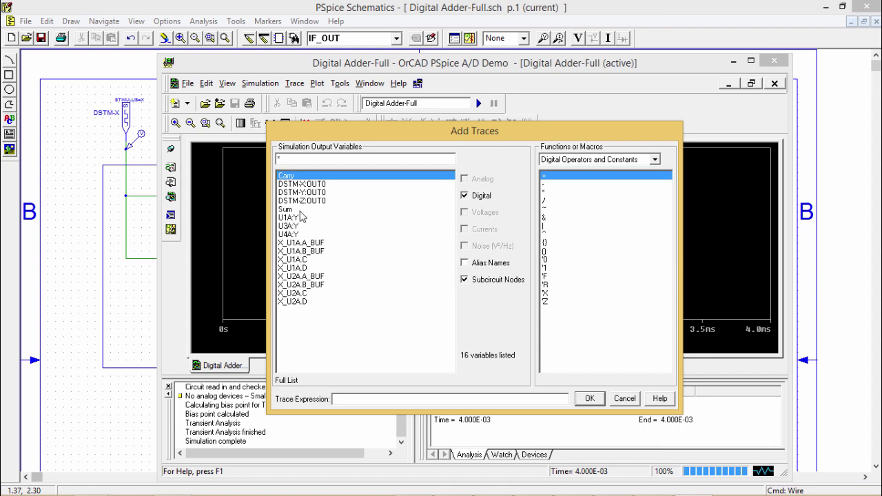
Step: Plot DSTM-X:OUT0, DSTM-Y:OUT0, DSTM-Z:OUT0, Carry and Sum in that order, and close the waveform window after viewing
click(307, 184)
click(307, 193)
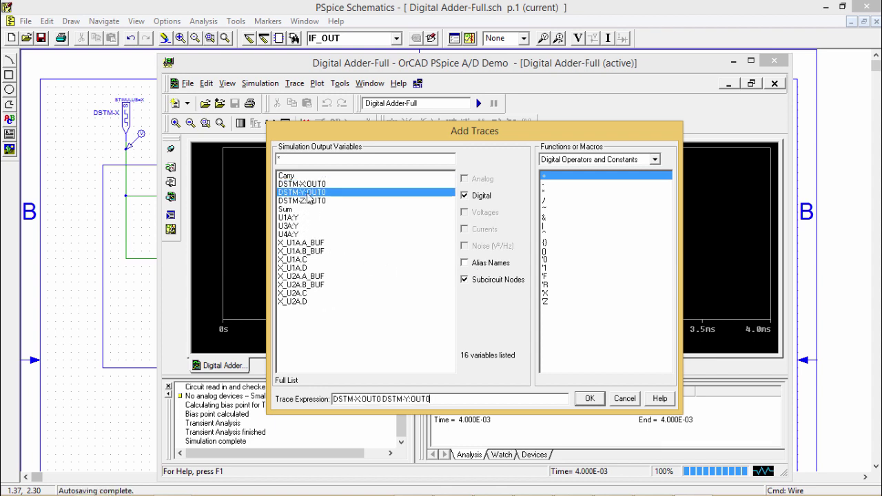
click(310, 200)
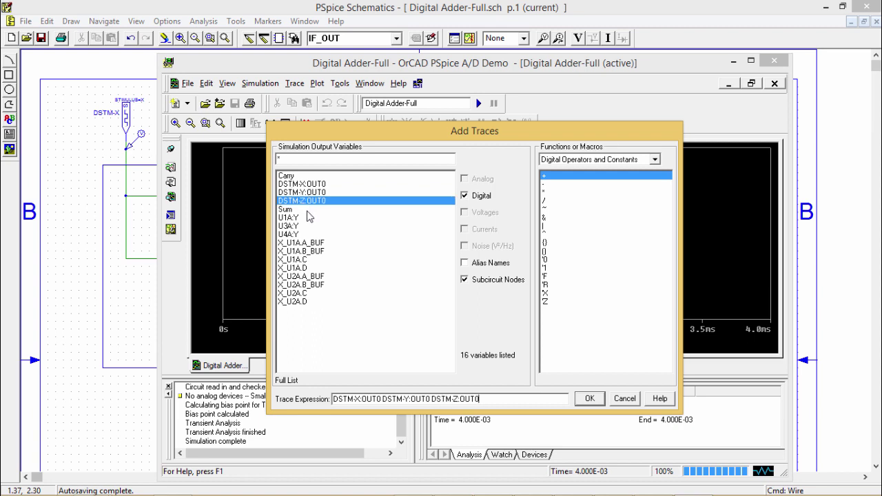
click(289, 177)
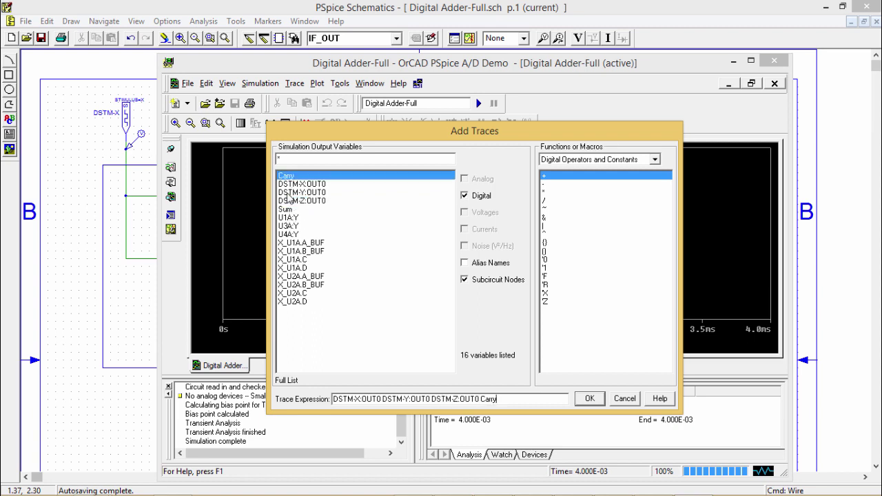
click(290, 209)
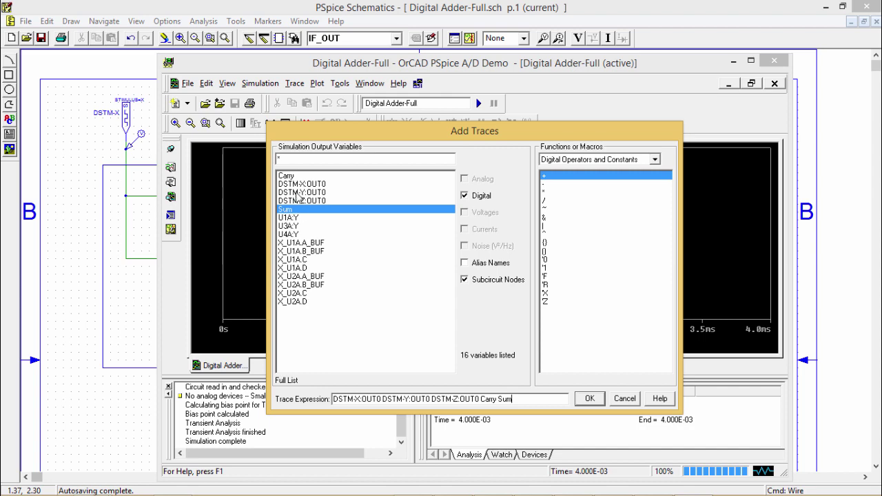
click(587, 401)
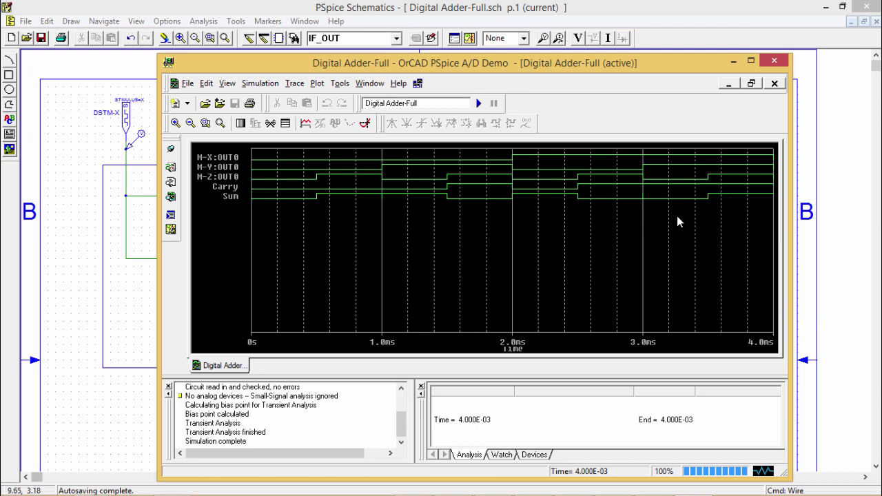
click(773, 61)
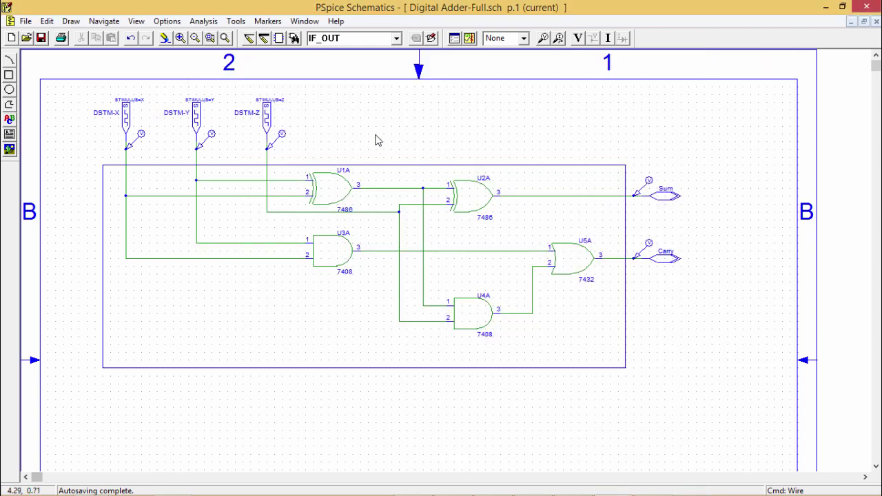